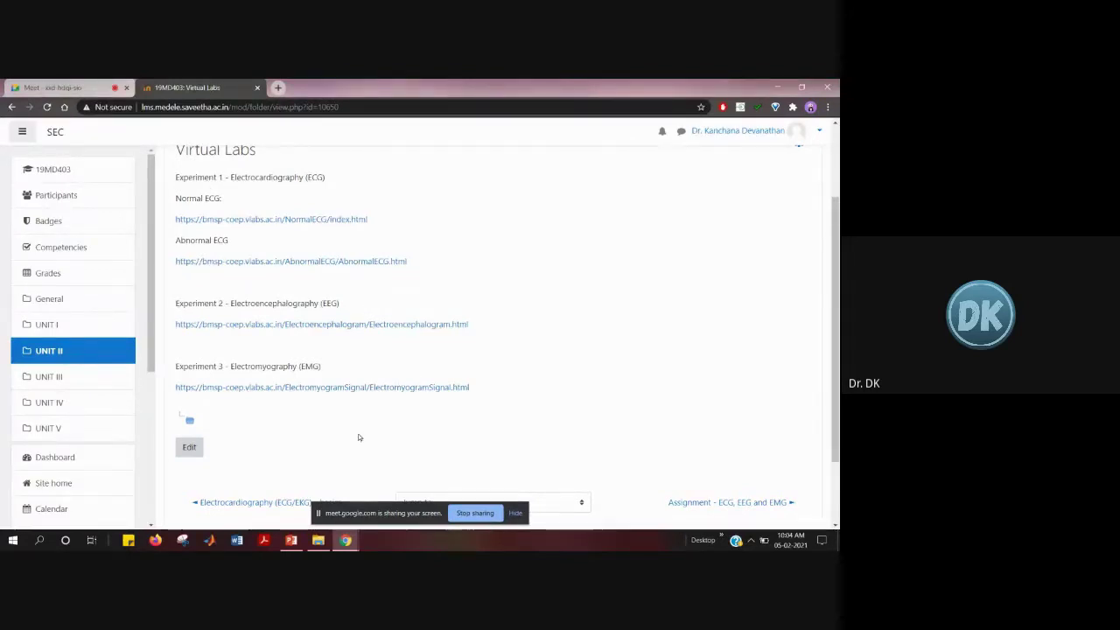
# - Switch to PowerPoint and enter the bullets "Graphy – technique", "Gram – output waveform" and "Graph – recording instrument" on slide 2
pyautogui.click(291, 540)
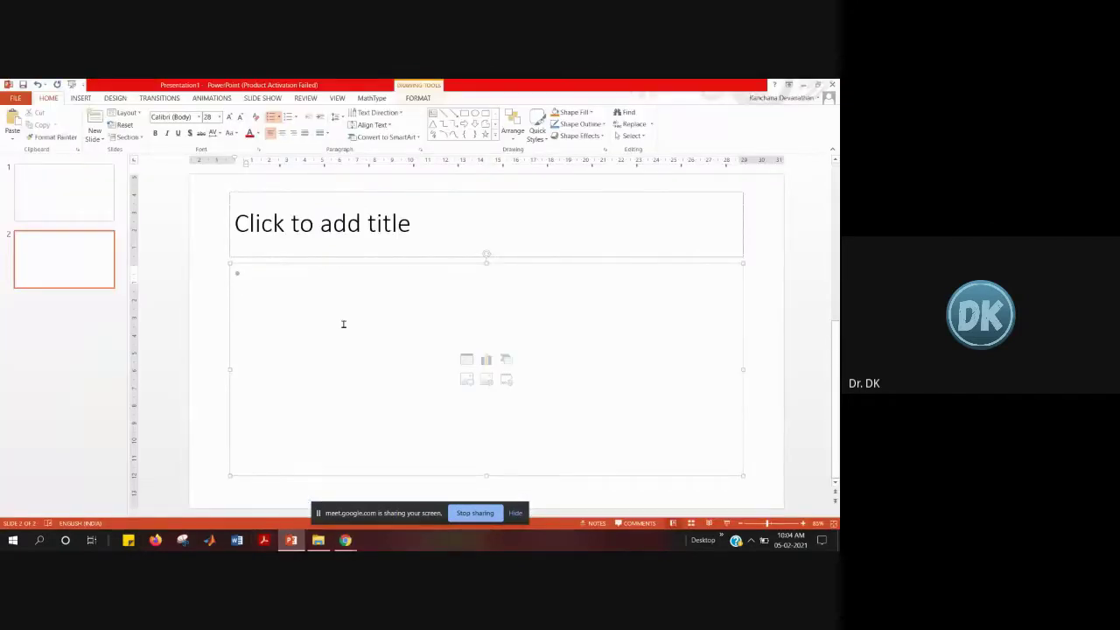
pyautogui.write('Grap')
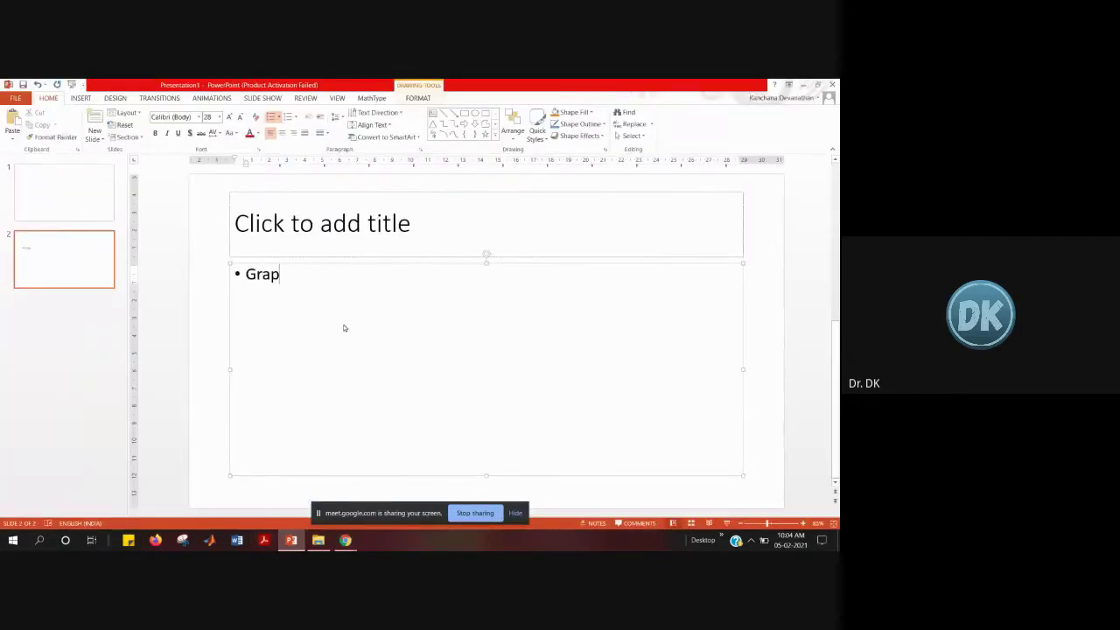
pyautogui.write('hy - technique')
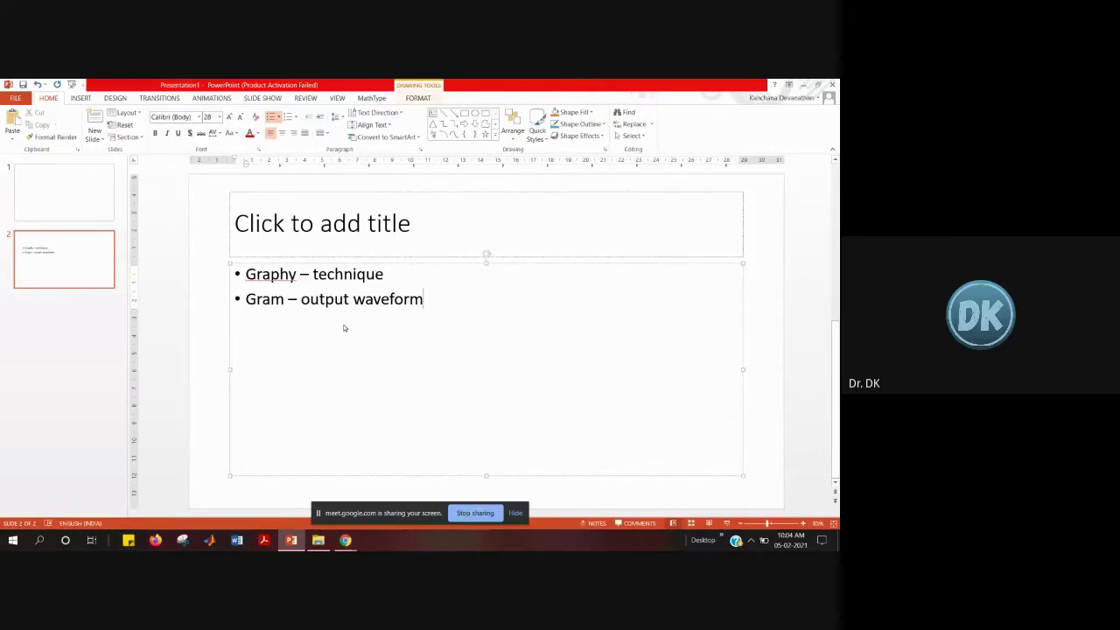
pyautogui.press('Return')
pyautogui.write('Graph - re')
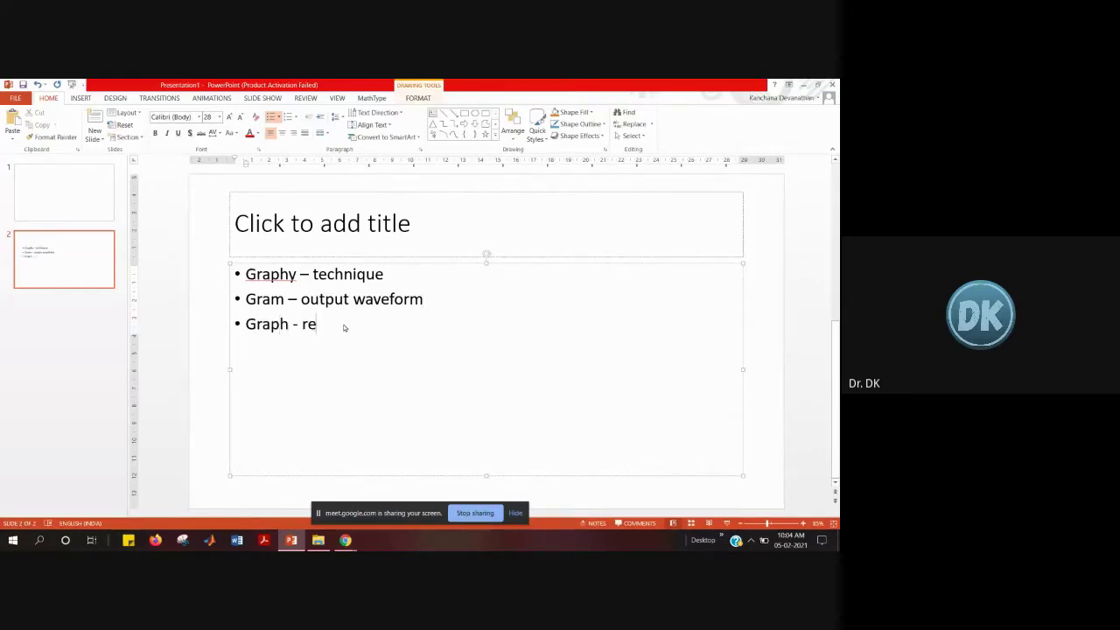
pyautogui.write('cording instrument')
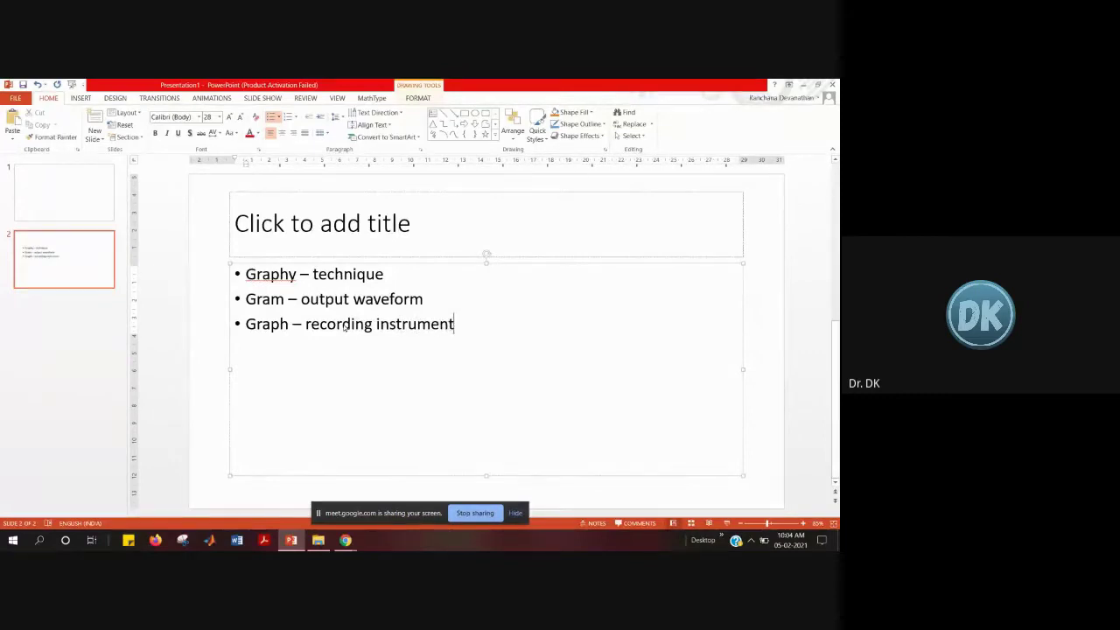
# - Enlarge the text of all three bullets to 40 pt
pyautogui.hotkey('ctrl', 'a')
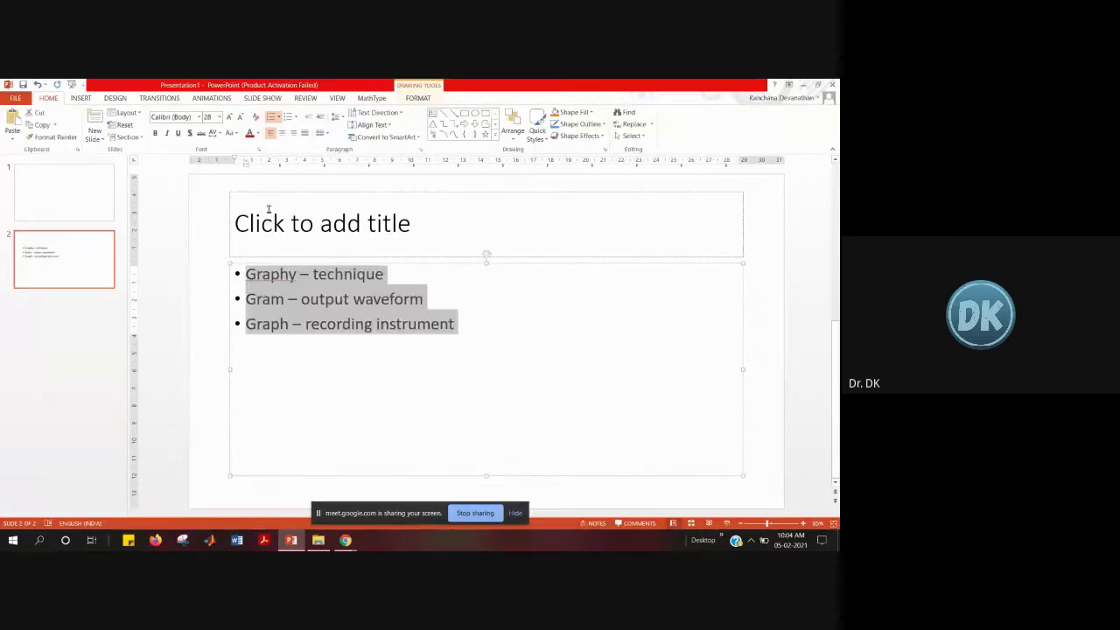
pyautogui.click(230, 118)
pyautogui.click(230, 117)
pyautogui.click(230, 118)
pyautogui.click(154, 402)
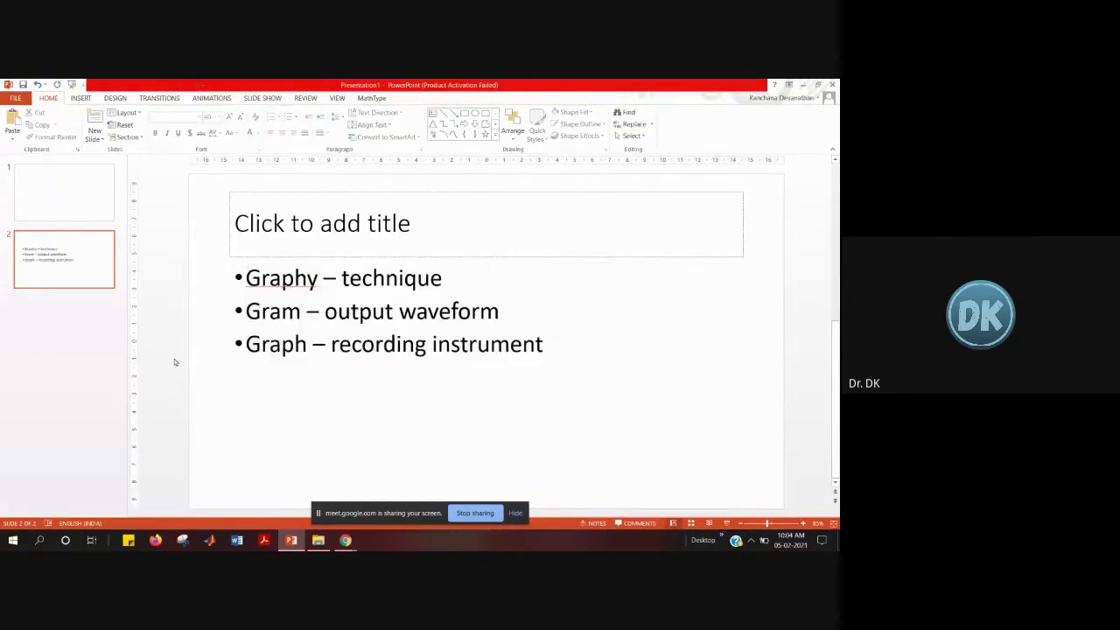
# - Delete the empty title placeholder and extend the bullet text box upward into the freed space
pyautogui.click(269, 260)
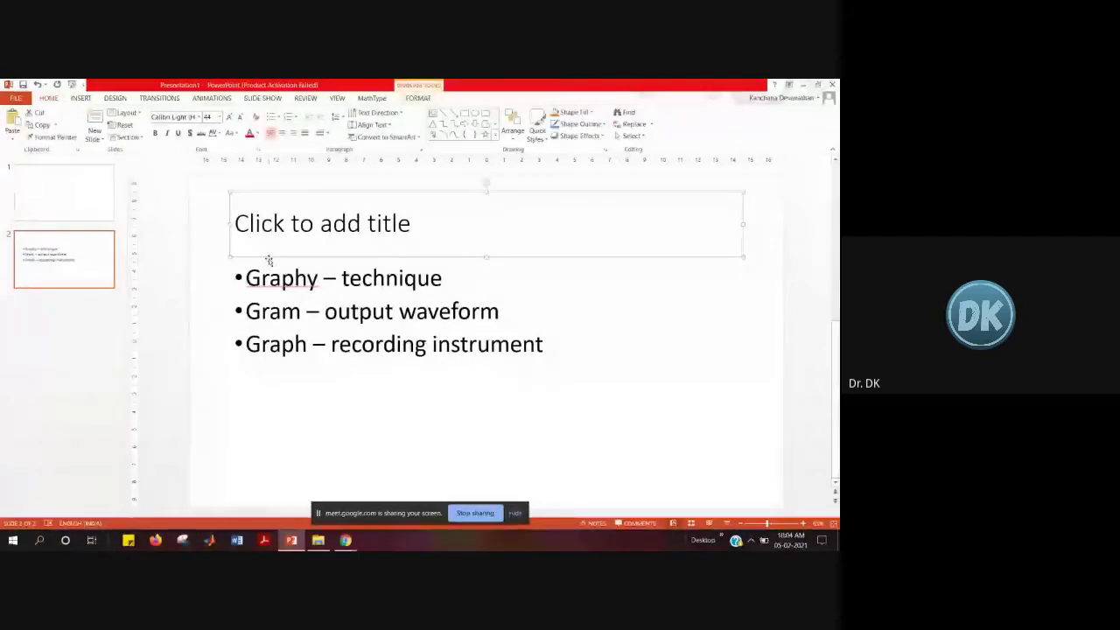
pyautogui.press('Delete')
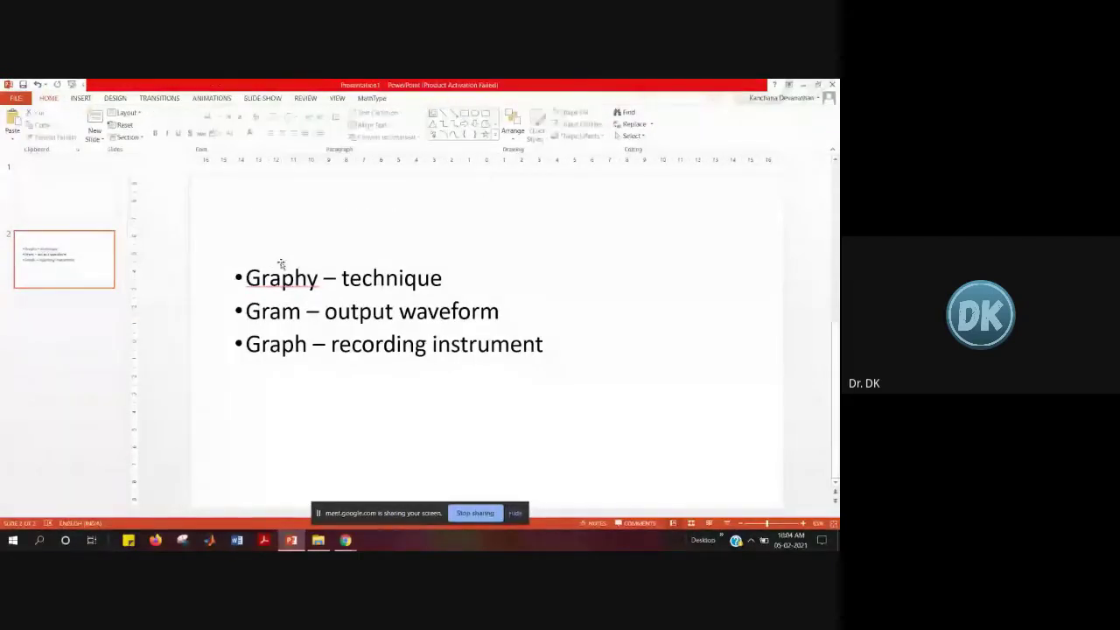
pyautogui.click(437, 267)
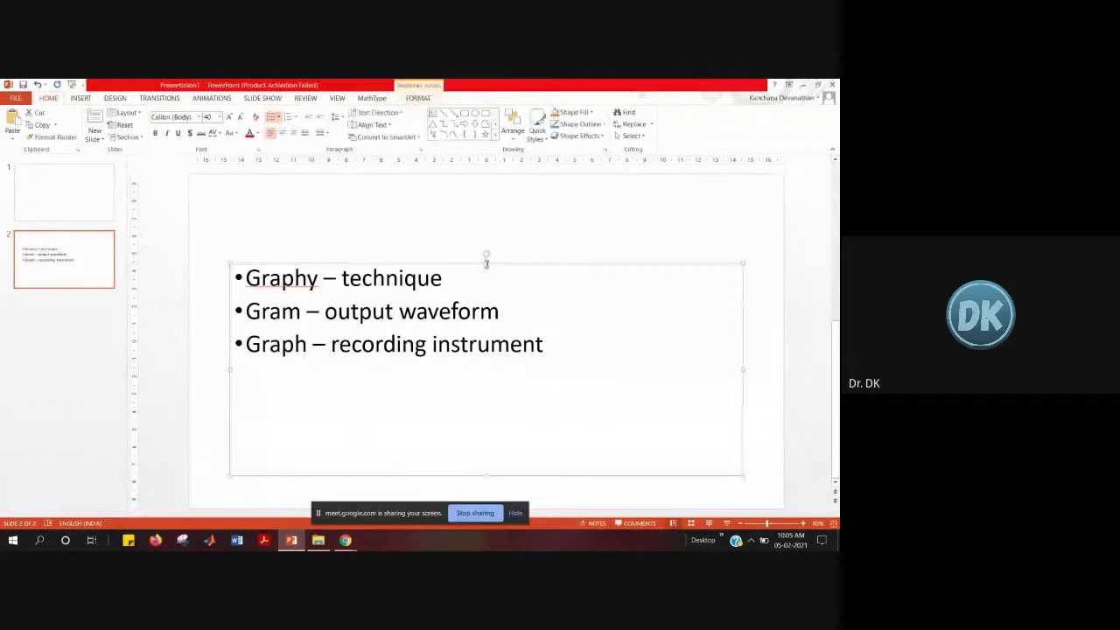
pyautogui.moveTo(487, 262); pyautogui.dragTo(486, 221)
# - Leave a blank line below the three definitions and add the bullet "Electrocardiography"
pyautogui.moveTo(543, 303); pyautogui.dragTo(234, 233)
pyautogui.press('Right')
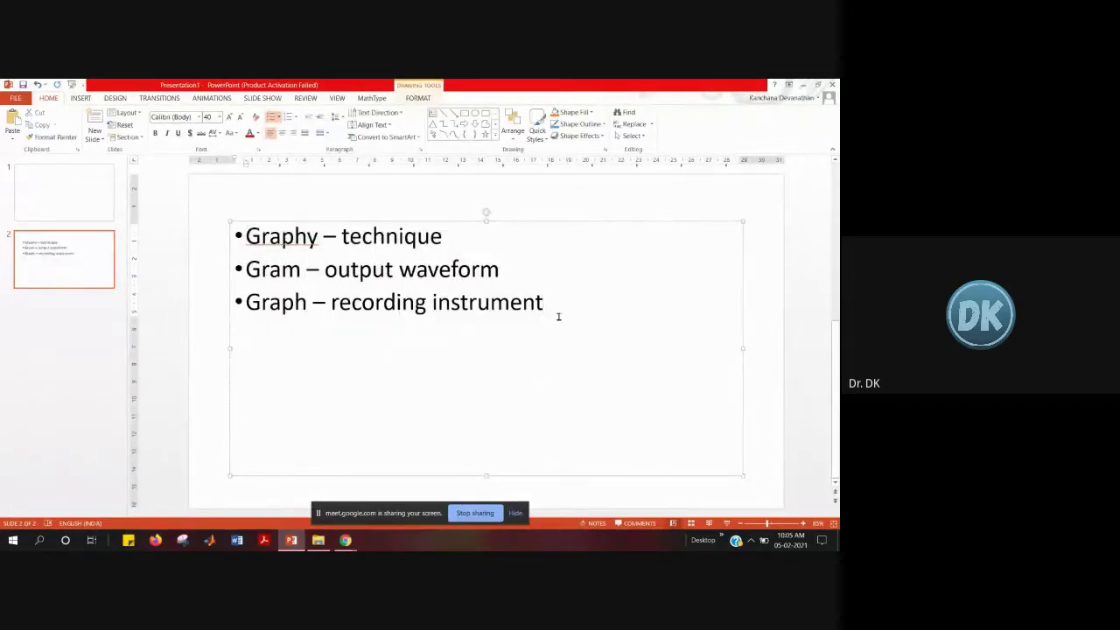
pyautogui.press('Return')
pyautogui.press('Return')
pyautogui.hotkey('ctrl', 'z')
pyautogui.hotkey('ctrl', 'z')
pyautogui.press('BackSpace')
pyautogui.press('Return')
pyautogui.press('Return')
pyautogui.write('Electrocardiograp')
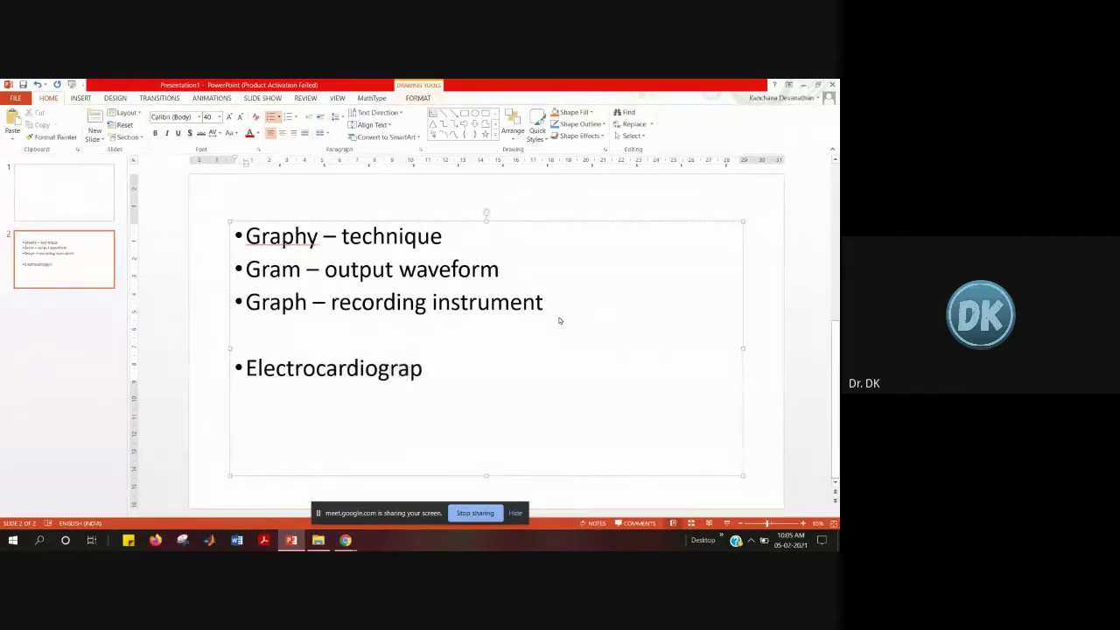
pyautogui.write('hy')
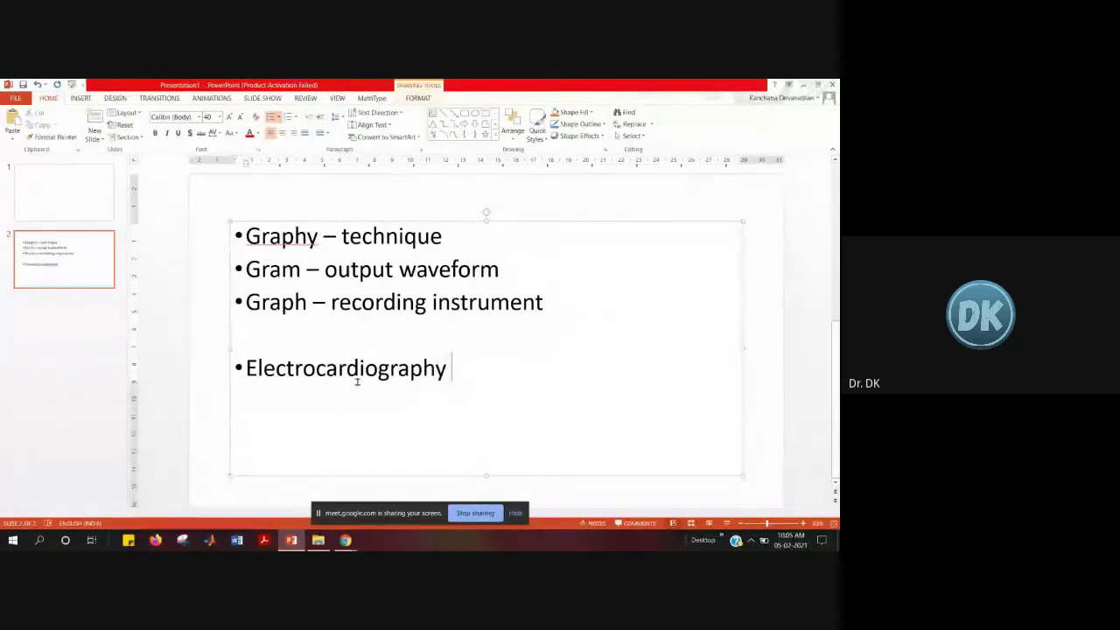
# - Split "Electrocardiography" into "Electro cardio graphy" and insert "(electrical activity)" after "Electro"
pyautogui.click(315, 370)
pyautogui.click(382, 371)
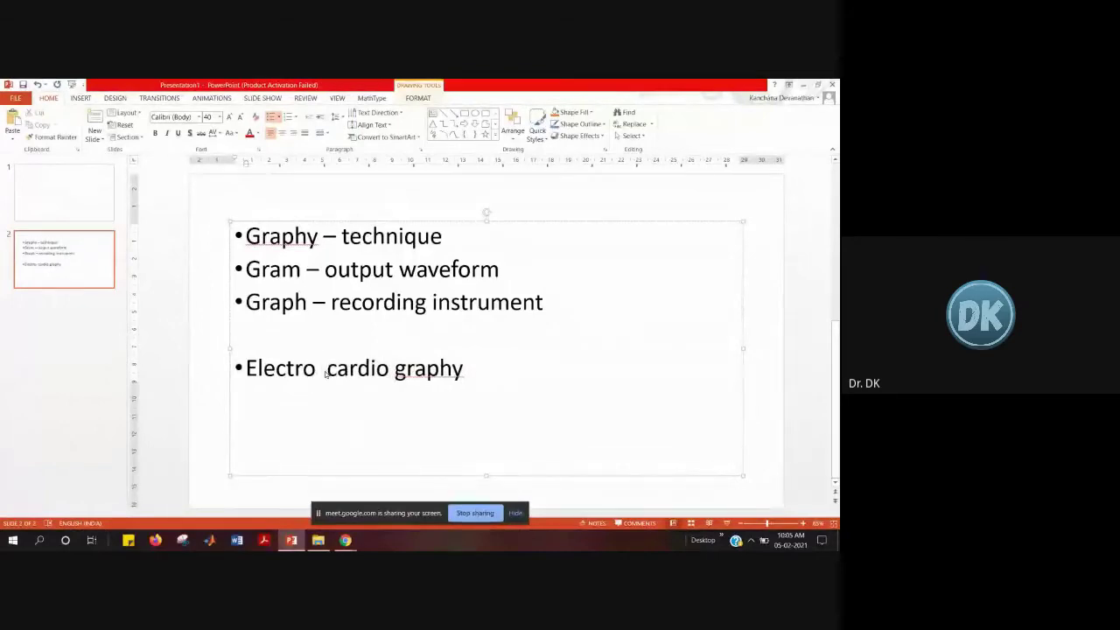
pyautogui.write('(el')
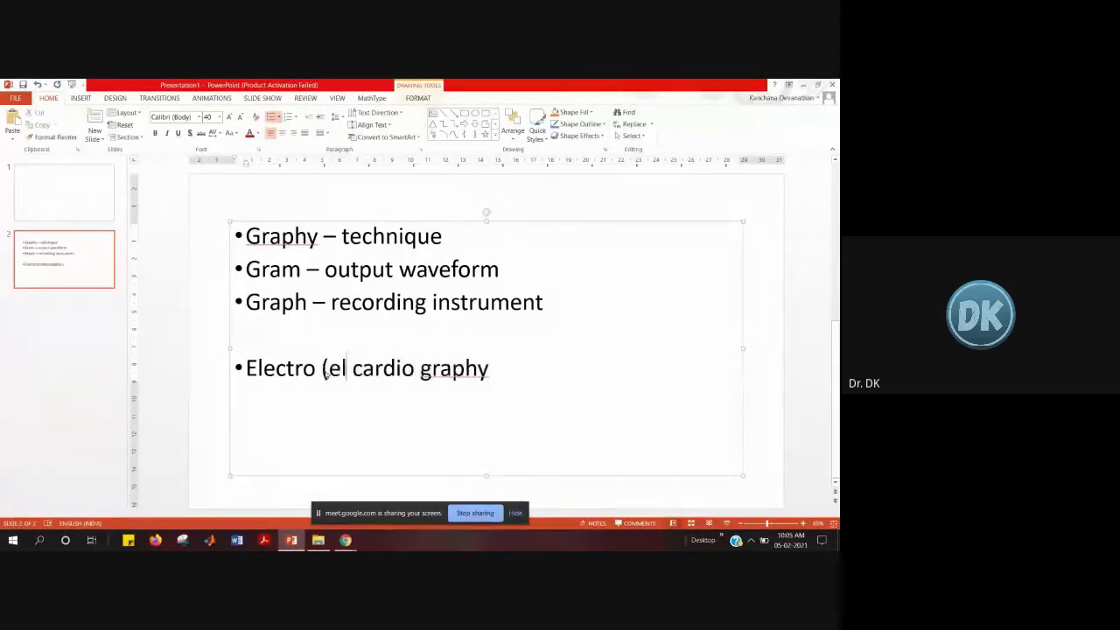
pyautogui.write('ectrical activity')
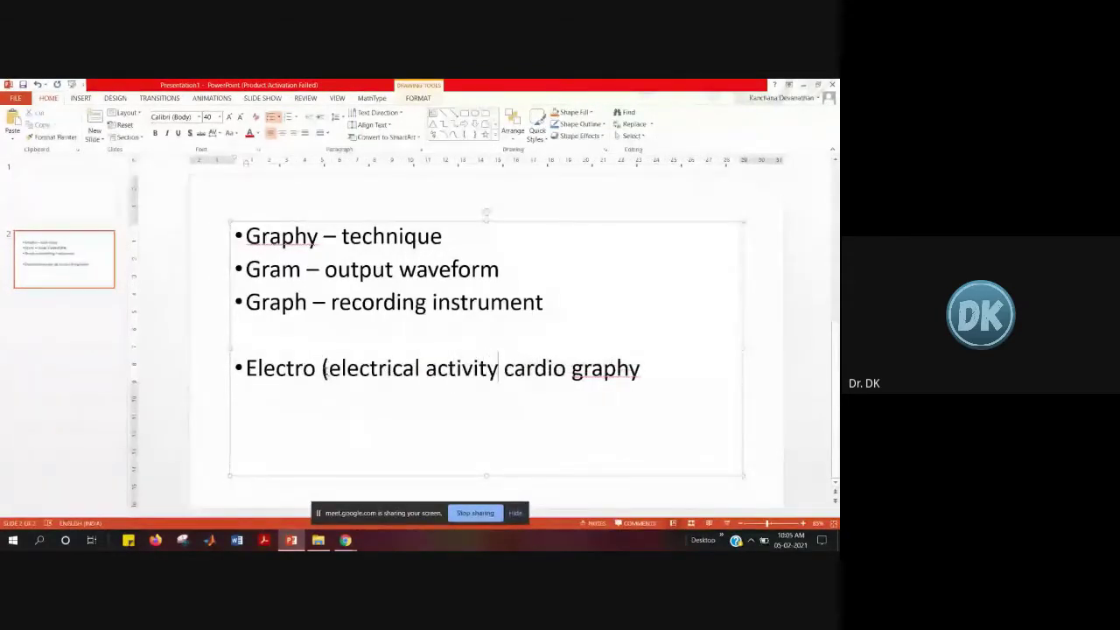
pyautogui.write(')')
# - Insert "(heart)" after "cardio" and add "– (technique)" after "graphy" in the electrocardiography bullet
pyautogui.click(580, 369)
pyautogui.write('(heart')
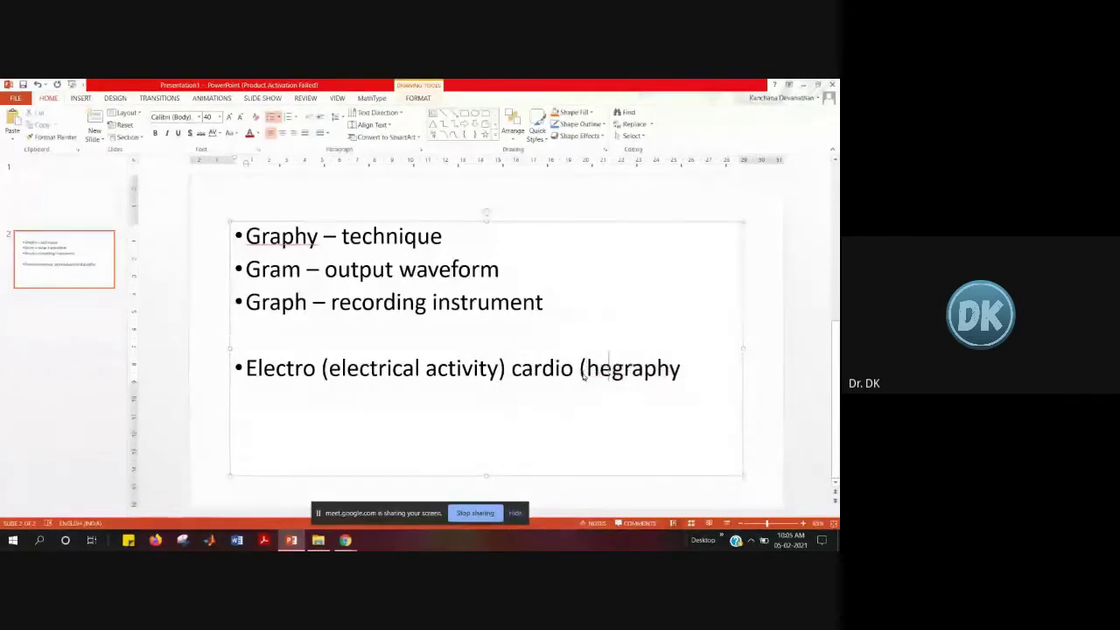
pyautogui.write(')')
pyautogui.click(728, 368)
pyautogui.write('- technique)')
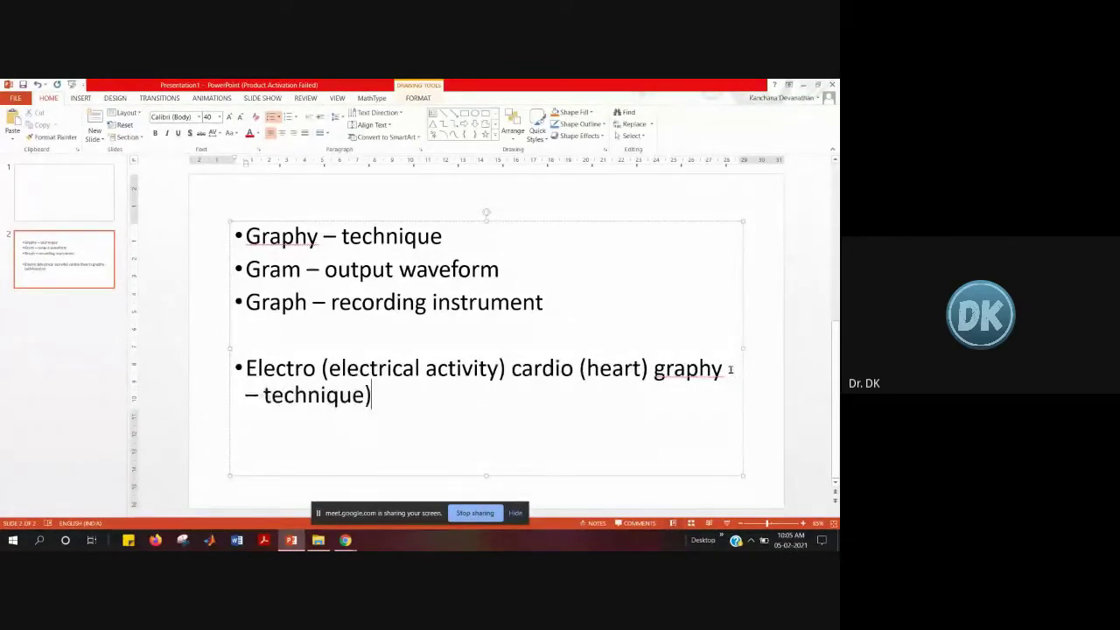
pyautogui.press('Left')
pyautogui.press('Left')
pyautogui.press('Left')
pyautogui.write('(')
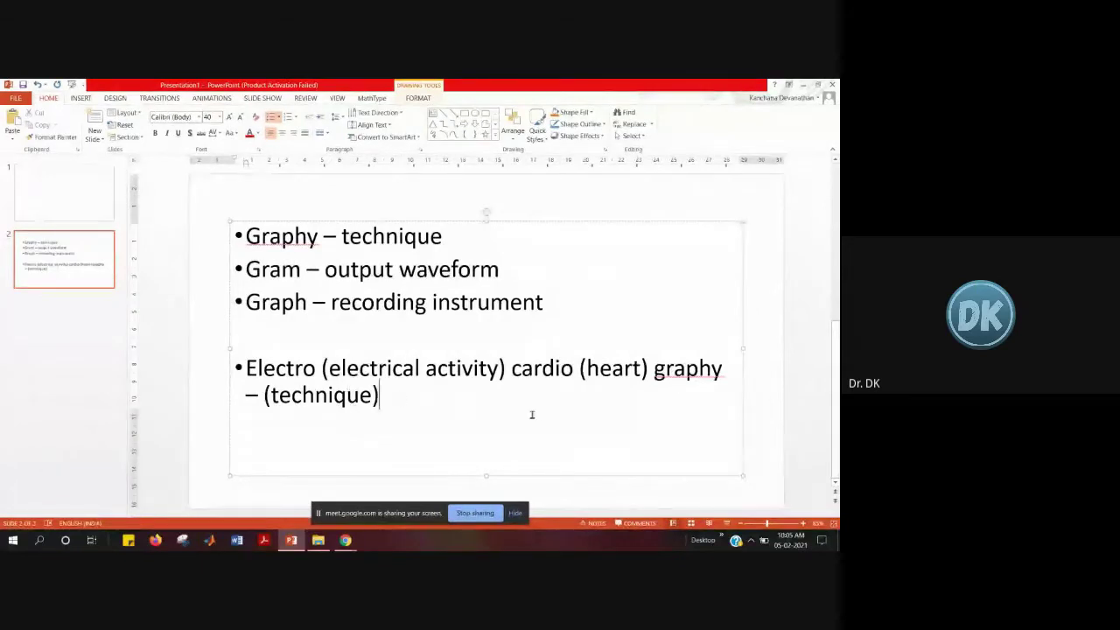
# - Add the bullet "Electroencephalography", separate "Electro" from the rest and copy "(electrical activity)" from the bullet above in after it
pyautogui.press('Return')
pyautogui.write('E')
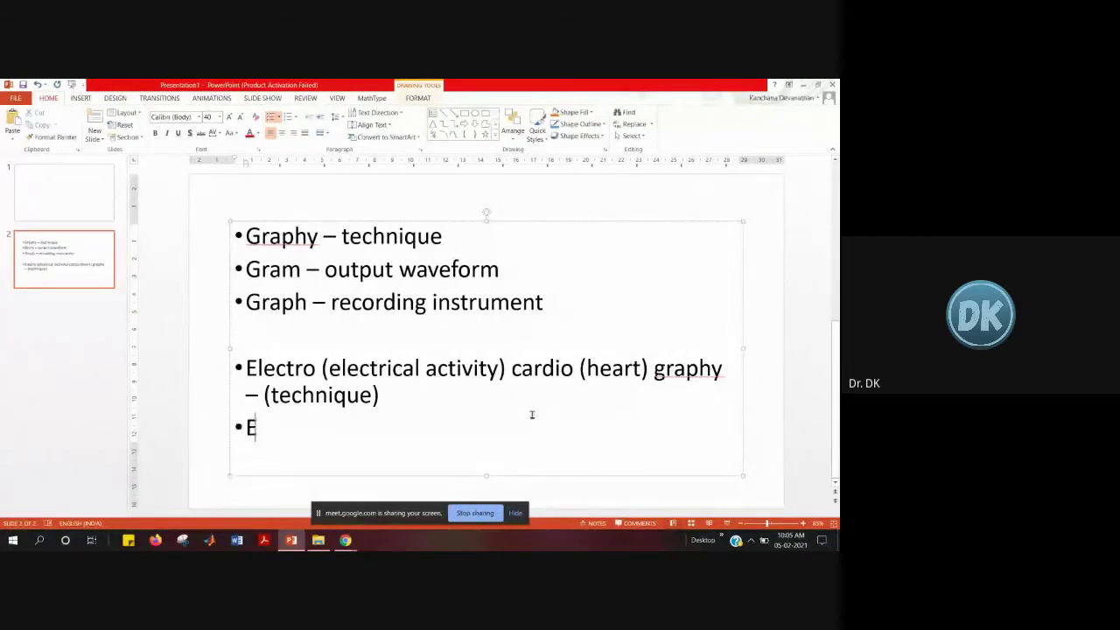
pyautogui.write('lectroencephalography')
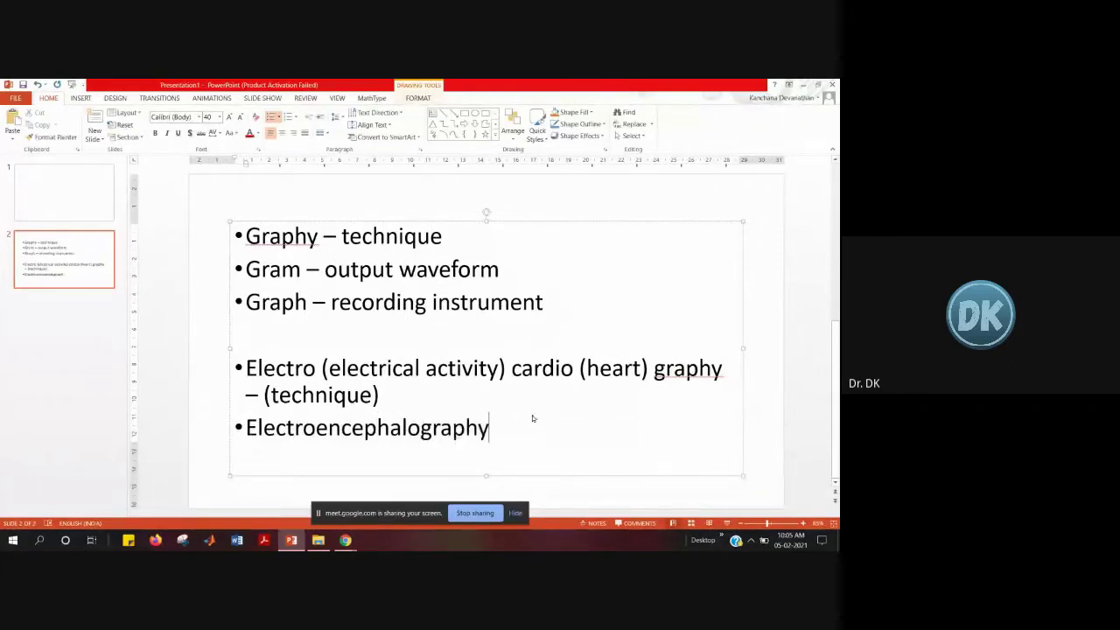
pyautogui.click(318, 428)
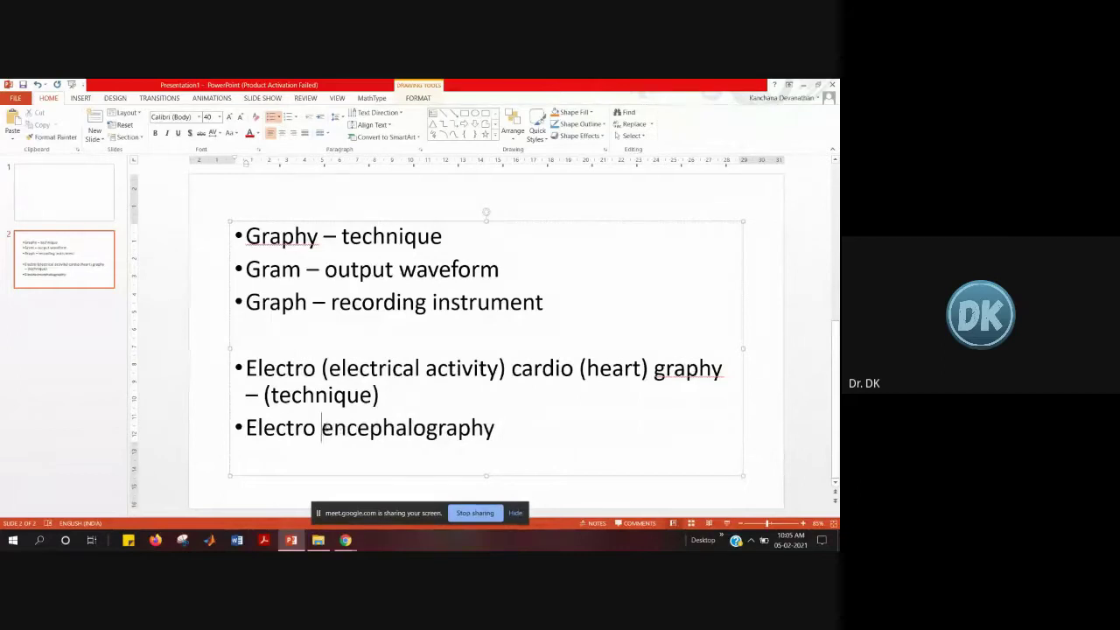
pyautogui.moveTo(321, 368); pyautogui.dragTo(510, 370)
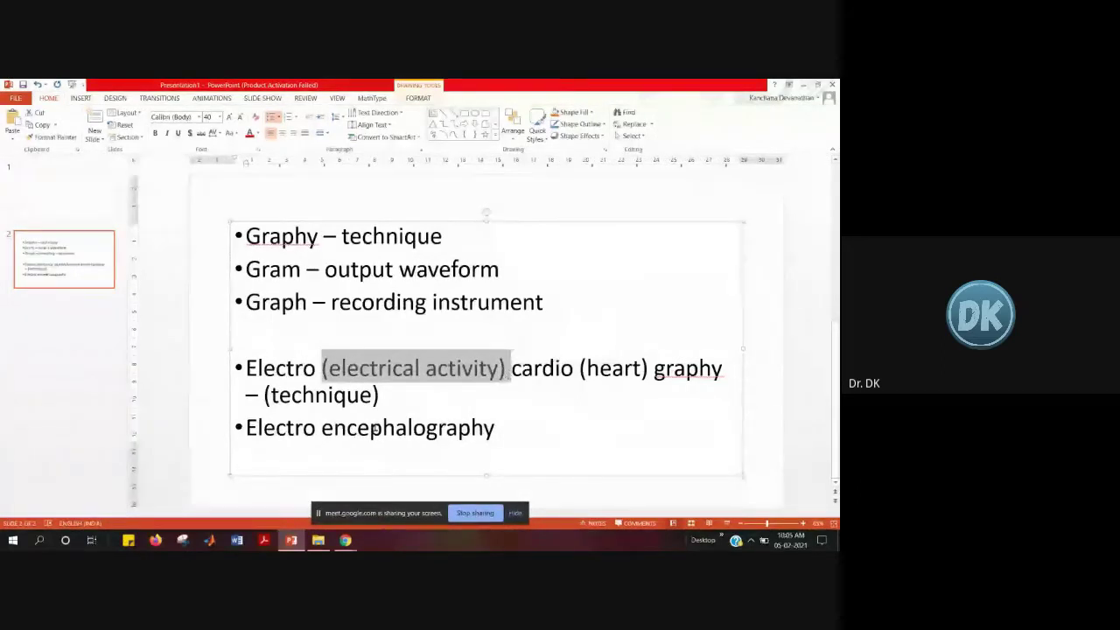
pyautogui.hotkey('ctrl', 'c')
pyautogui.click(322, 428)
pyautogui.hotkey('ctrl', 'v')
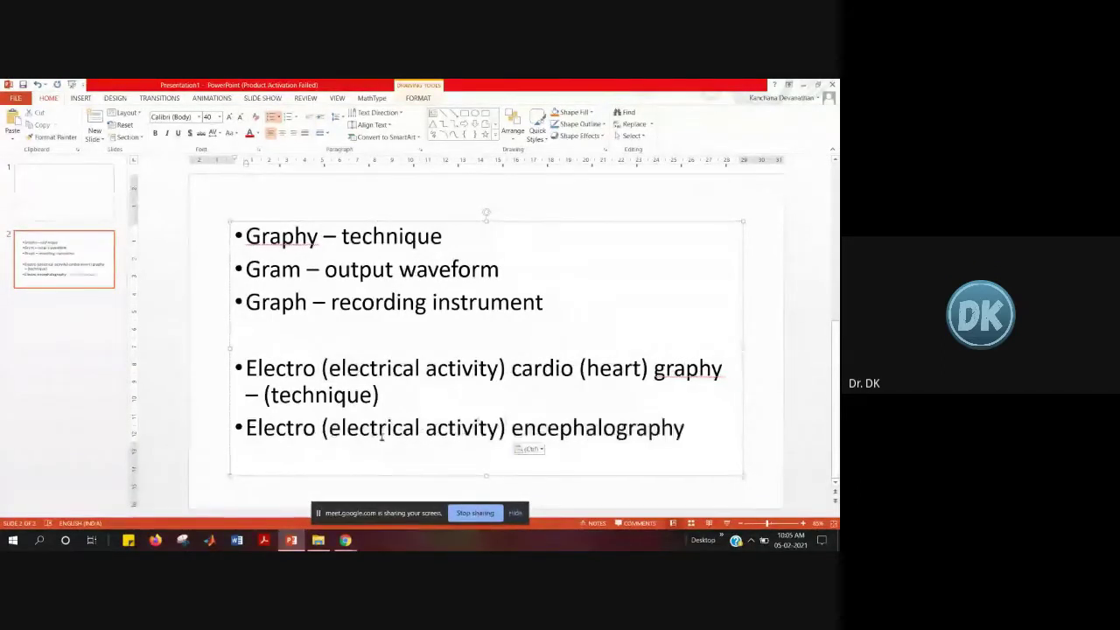
# - Separate "encephalo" from "graphy", adding "(brain)" after the first part and "(technique)" after the second
pyautogui.click(617, 428)
pyautogui.write('(brain')
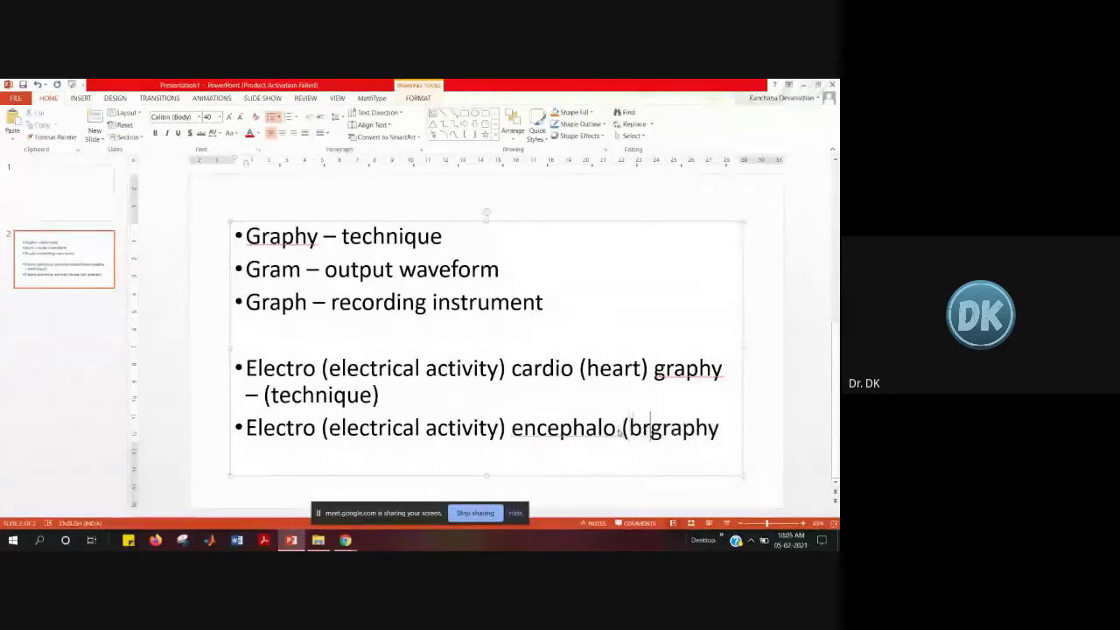
pyautogui.write(')')
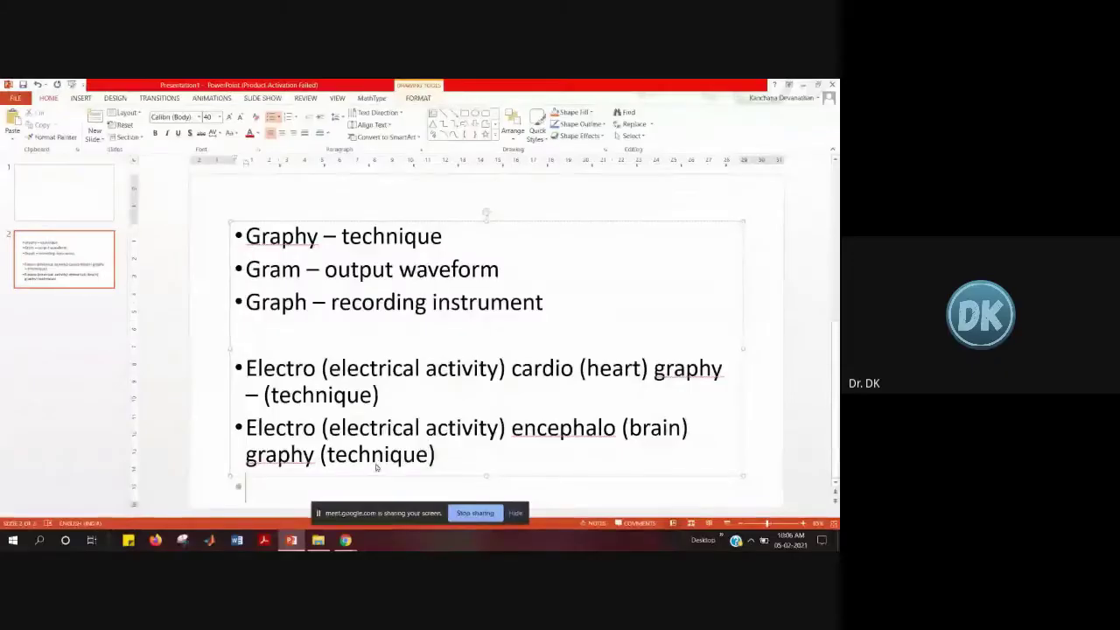
# - Add the bullet "Electromyography", separate "Electro" from the rest and copy "(electrical activity)" from the bullet above in after it
pyautogui.write('Elect')
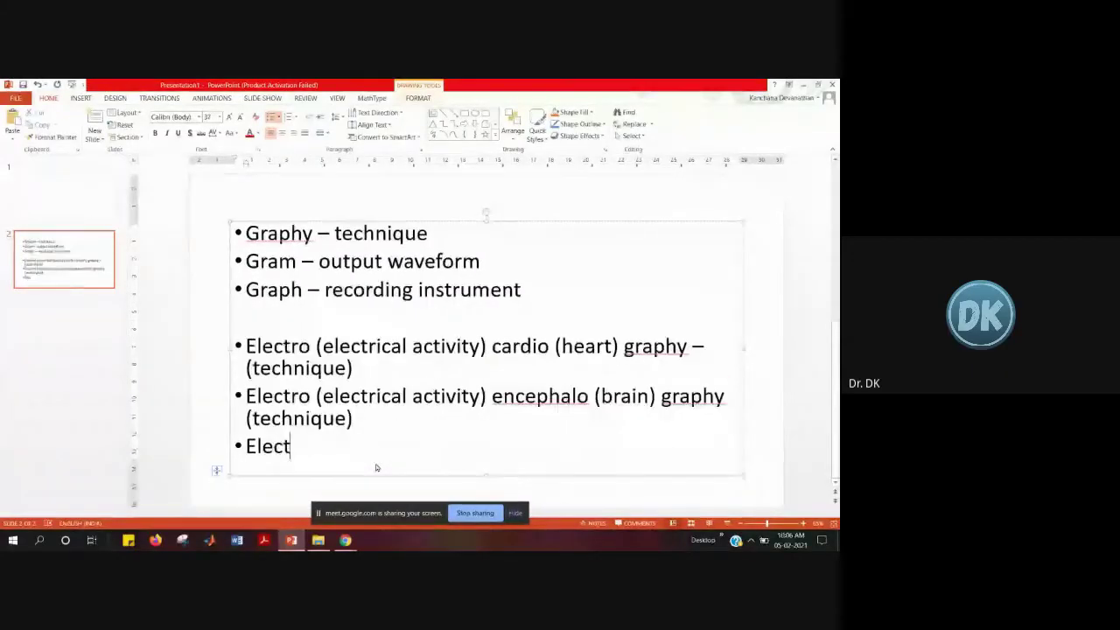
pyautogui.write('romyography')
pyautogui.click(312, 448)
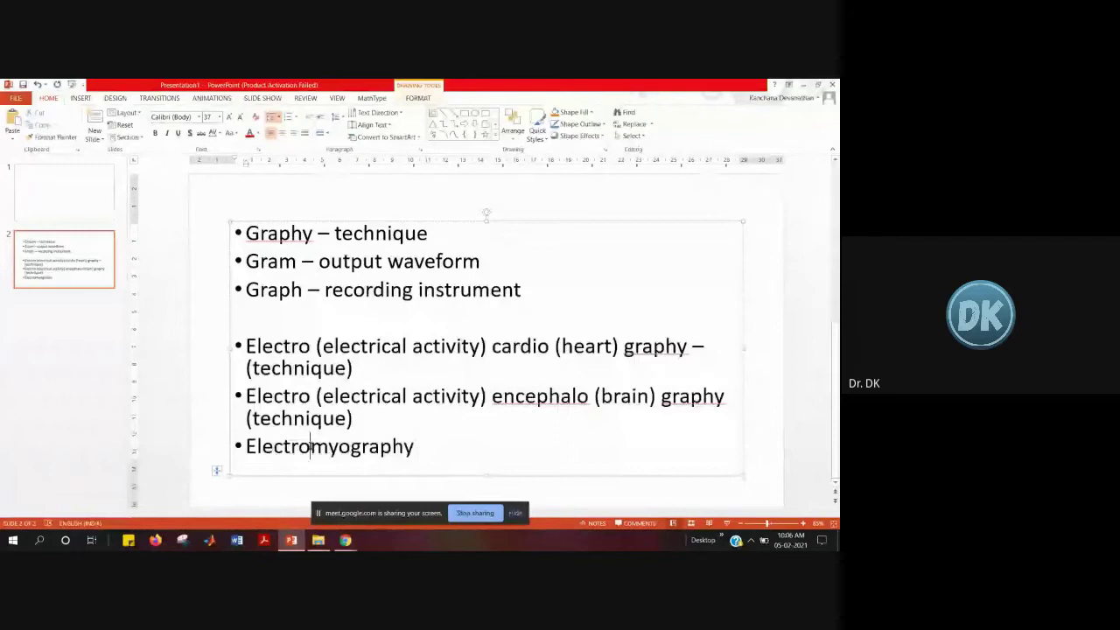
pyautogui.moveTo(317, 399); pyautogui.dragTo(486, 398)
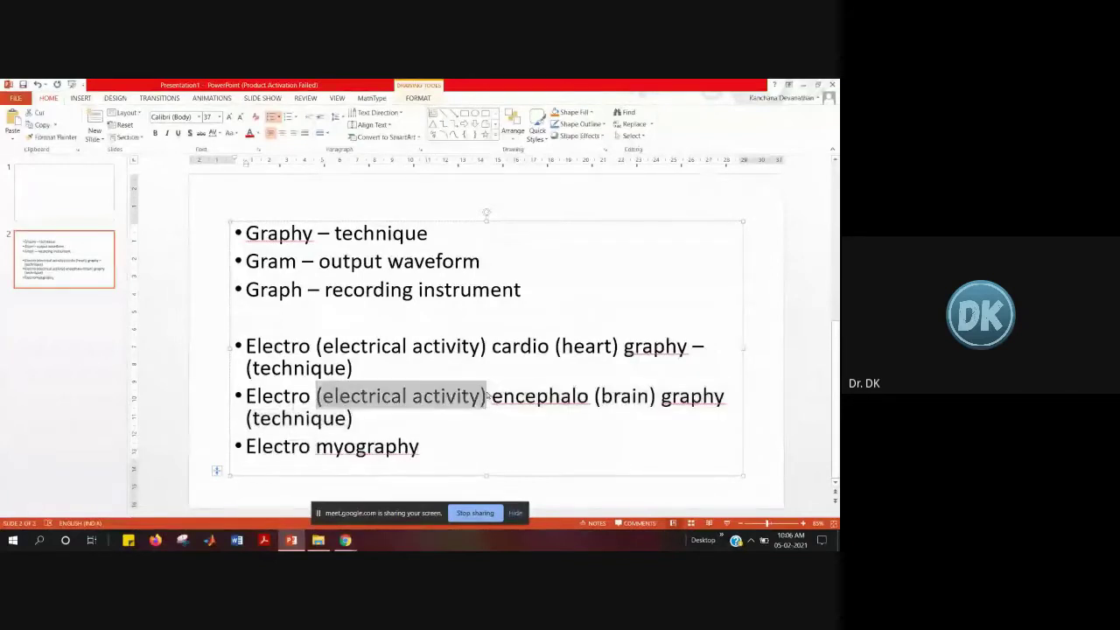
pyautogui.hotkey('ctrl', 'c')
pyautogui.click(315, 448)
pyautogui.hotkey('ctrl', 'v')
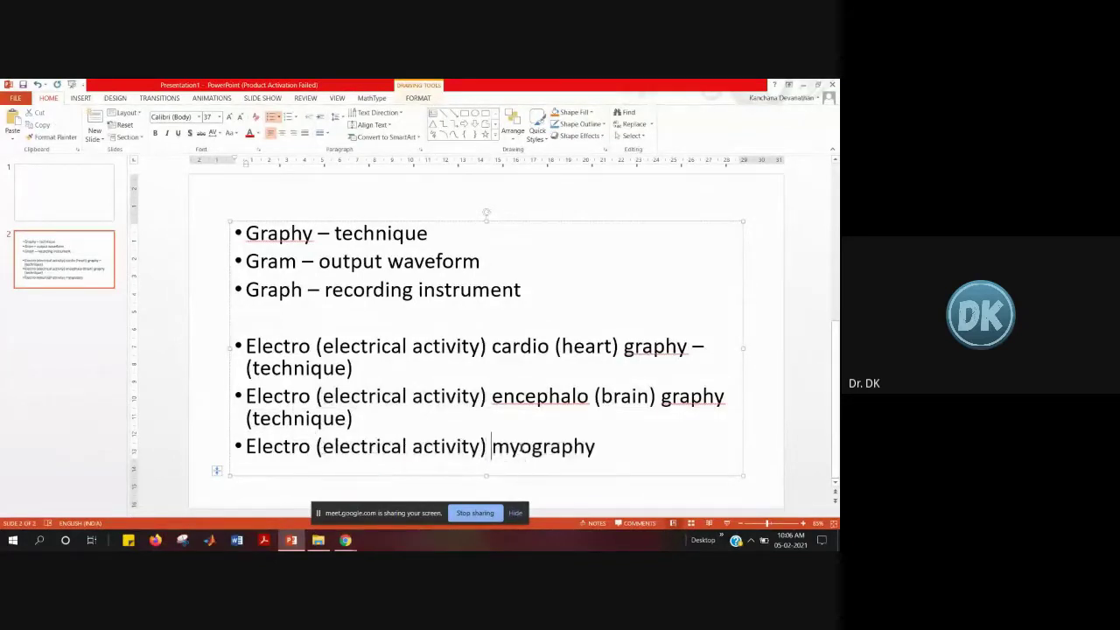
# - Separate "myo" from "graphy", adding "(muscle)" after the first part and "(technique)" after the second
pyautogui.click(534, 449)
pyautogui.write('(muc')
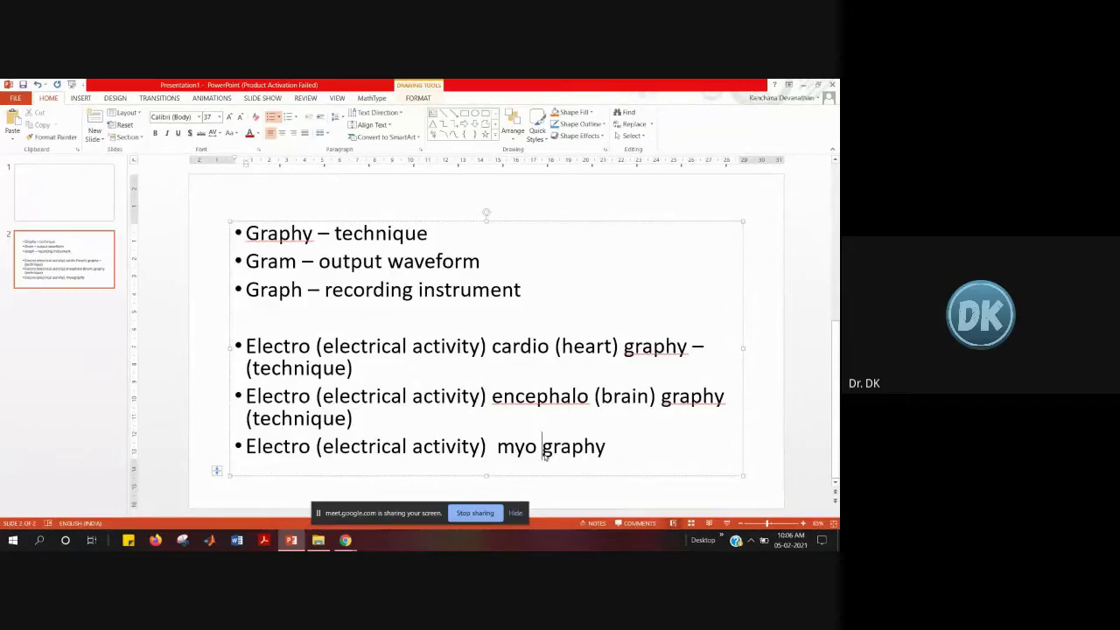
pyautogui.press('BackSpace')
pyautogui.write('scle)')
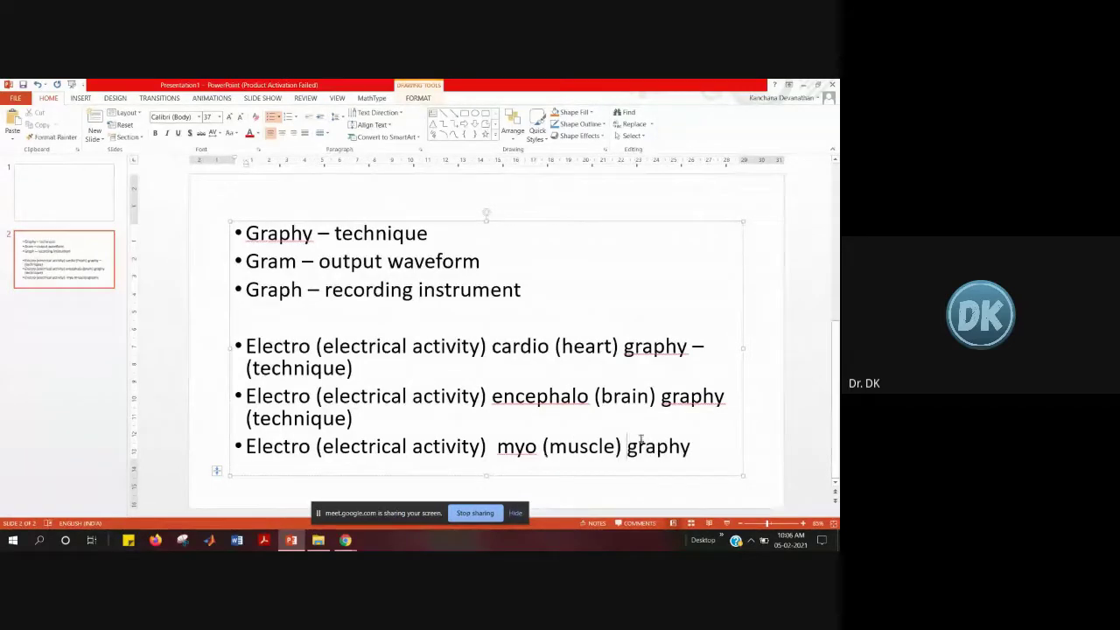
pyautogui.click(703, 456)
pyautogui.write('(technqi')
pyautogui.write('eu')
pyautogui.press('BackSpace')
pyautogui.press('BackSpace')
pyautogui.press('BackSpace')
pyautogui.press('BackSpace')
pyautogui.write('ique)')
pyautogui.moveTo(354, 443); pyautogui.dragTo(247, 331)
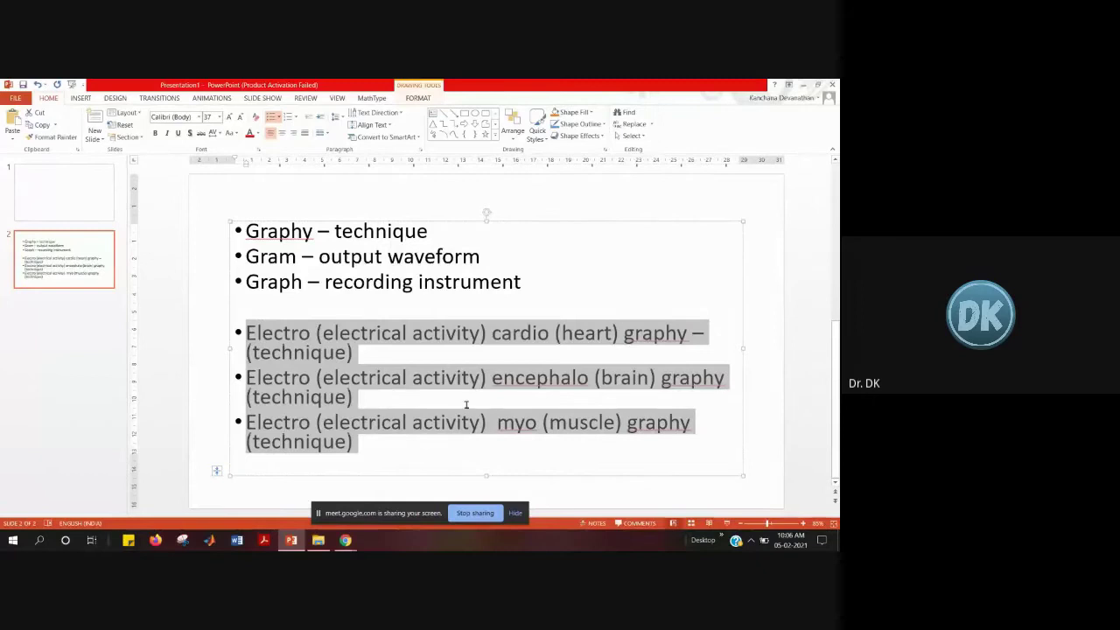
pyautogui.click(369, 419)
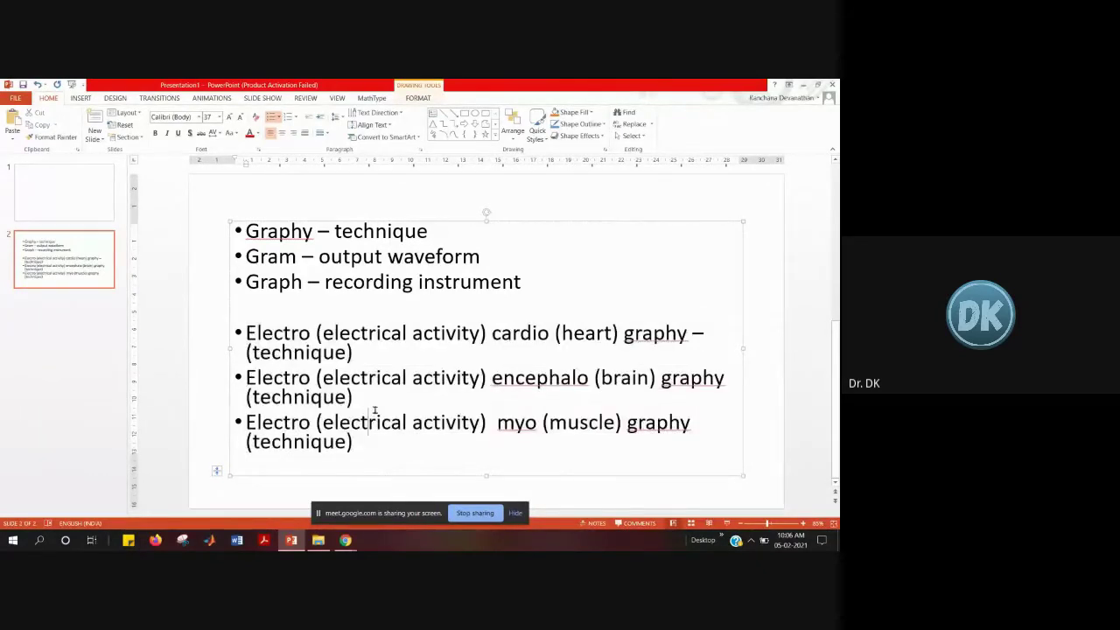
# - Switch to Chrome and open the Normal ECG experiment from the Virtual Labs page in its own tab
pyautogui.moveTo(346, 540)
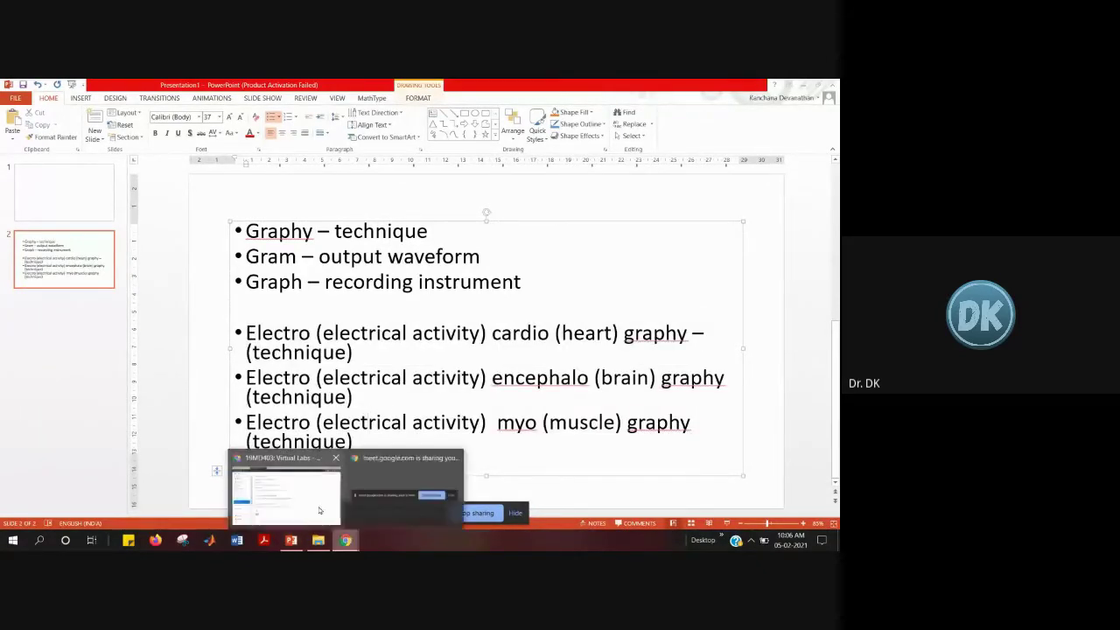
pyautogui.click(319, 512)
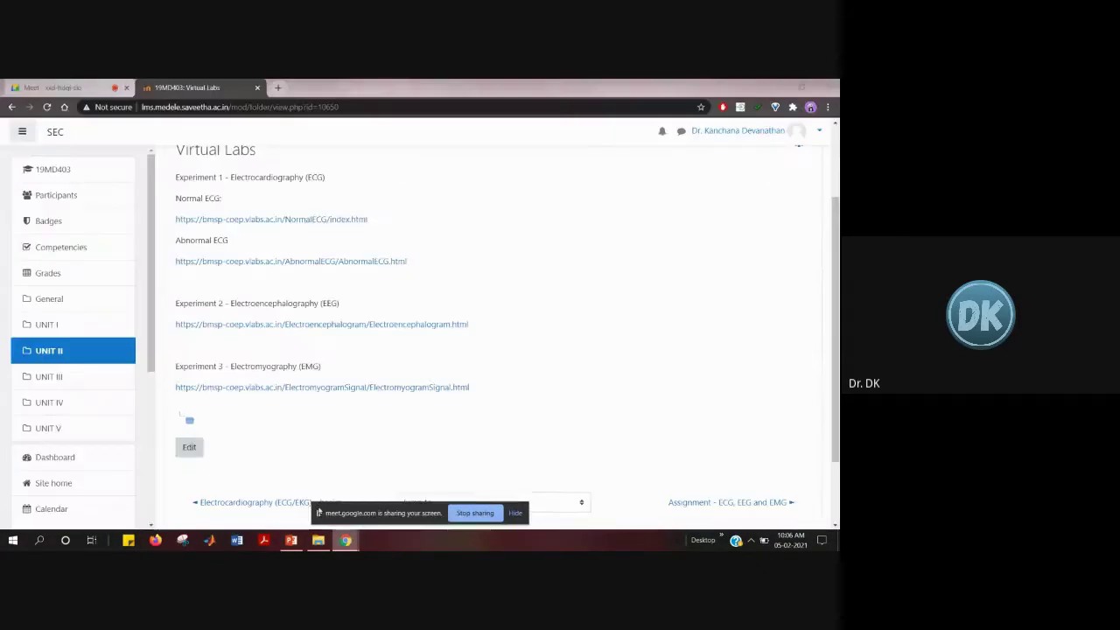
pyautogui.rightClick(275, 224)
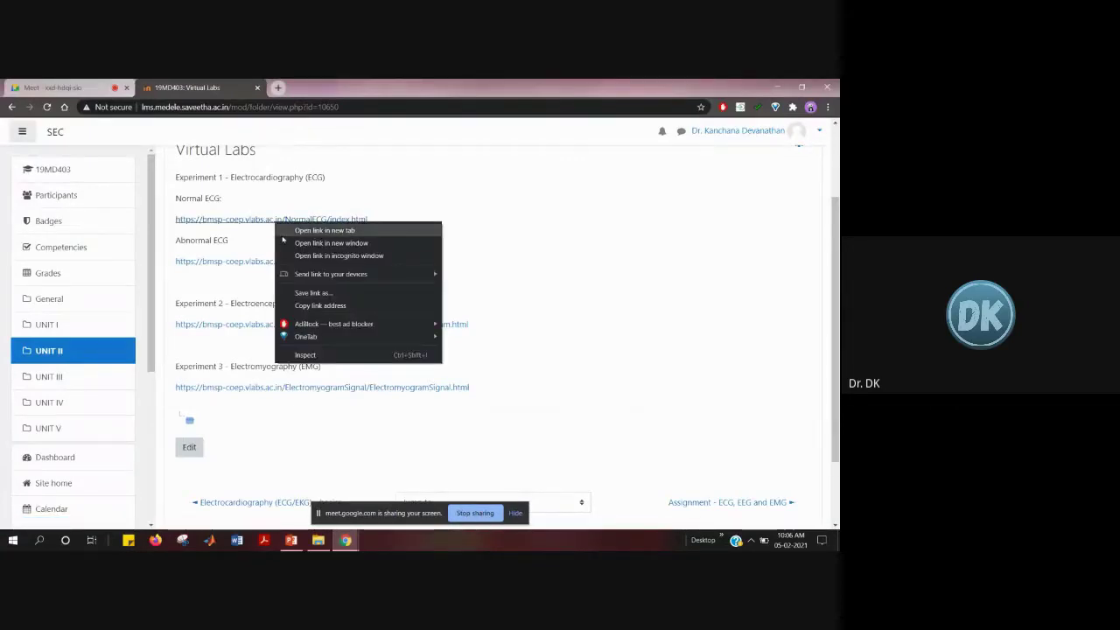
pyautogui.click(289, 543)
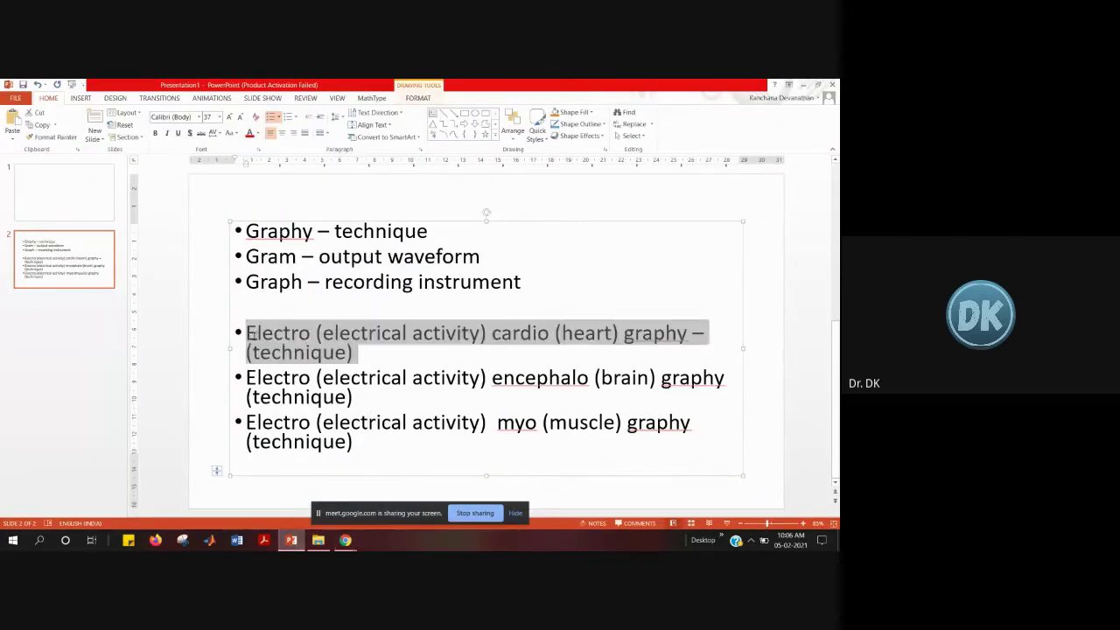
pyautogui.click(346, 540)
pyautogui.click(284, 488)
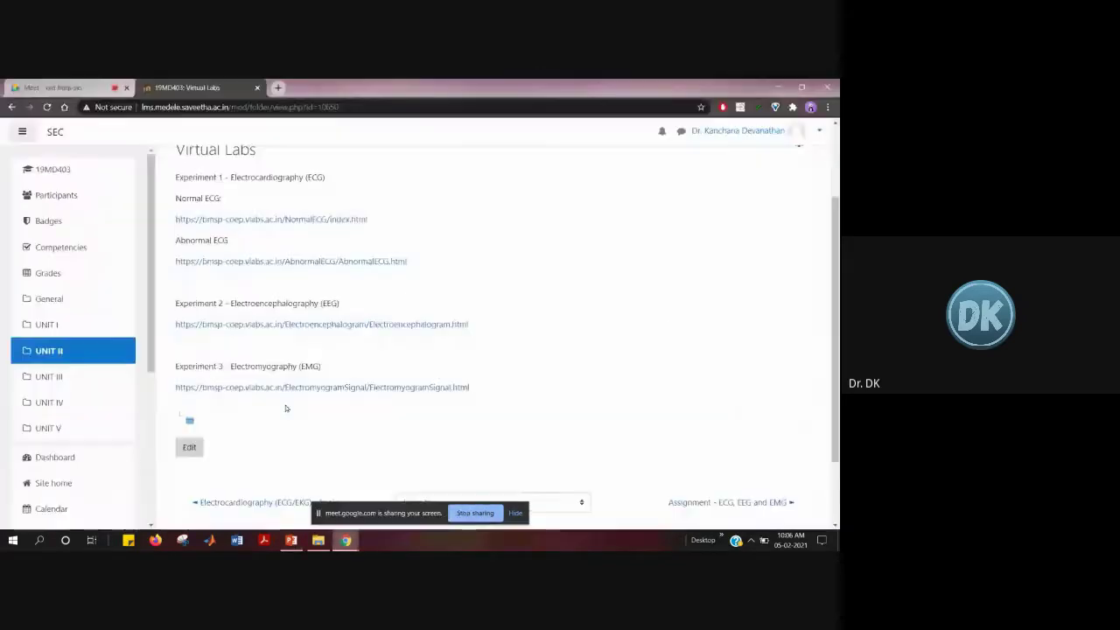
pyautogui.rightClick(295, 222)
pyautogui.click(326, 226)
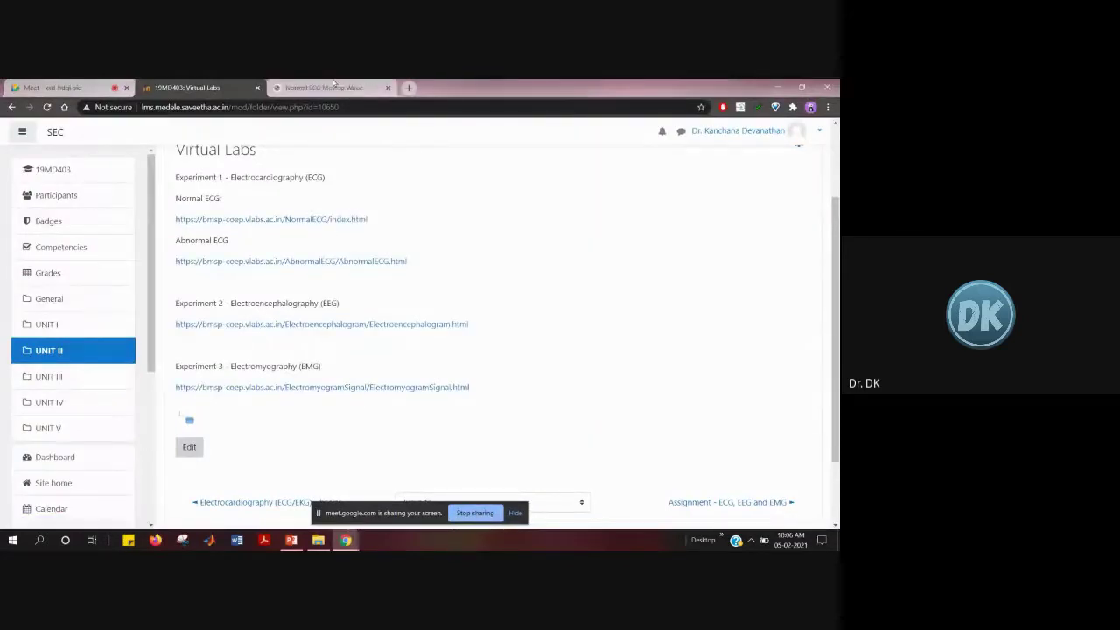
pyautogui.click(347, 88)
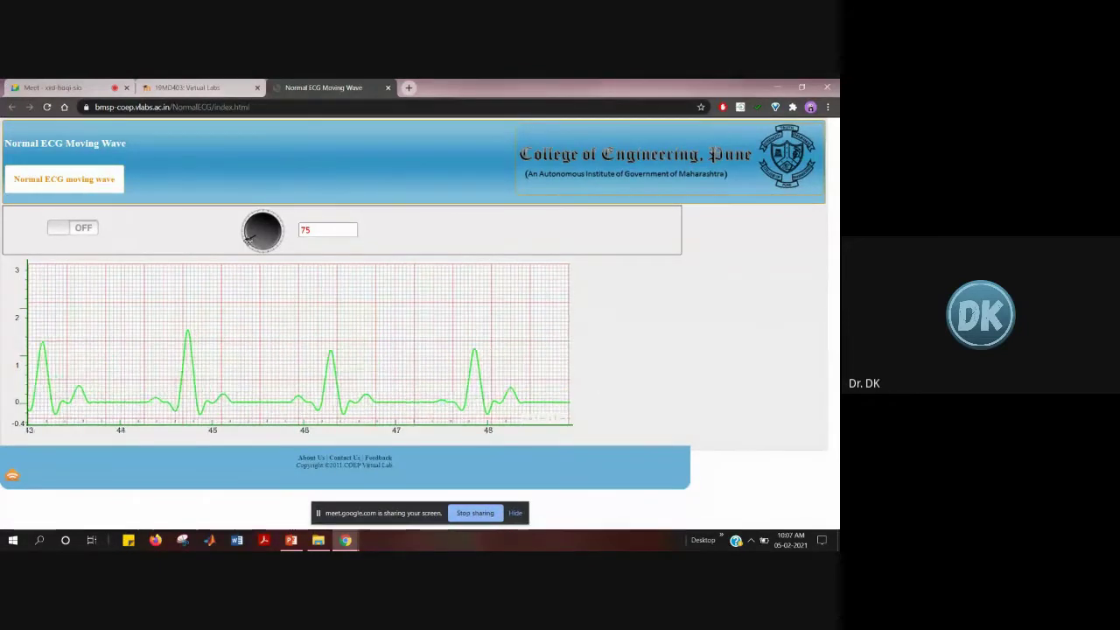
# - Vary the rate of the normal ECG moving wave through 70, 92 and 103, ending at 60
pyautogui.moveTo(248, 238)
pyautogui.mouseDown()
pyautogui.moveTo(242, 228)
pyautogui.moveTo(260, 230)
pyautogui.mouseUp()
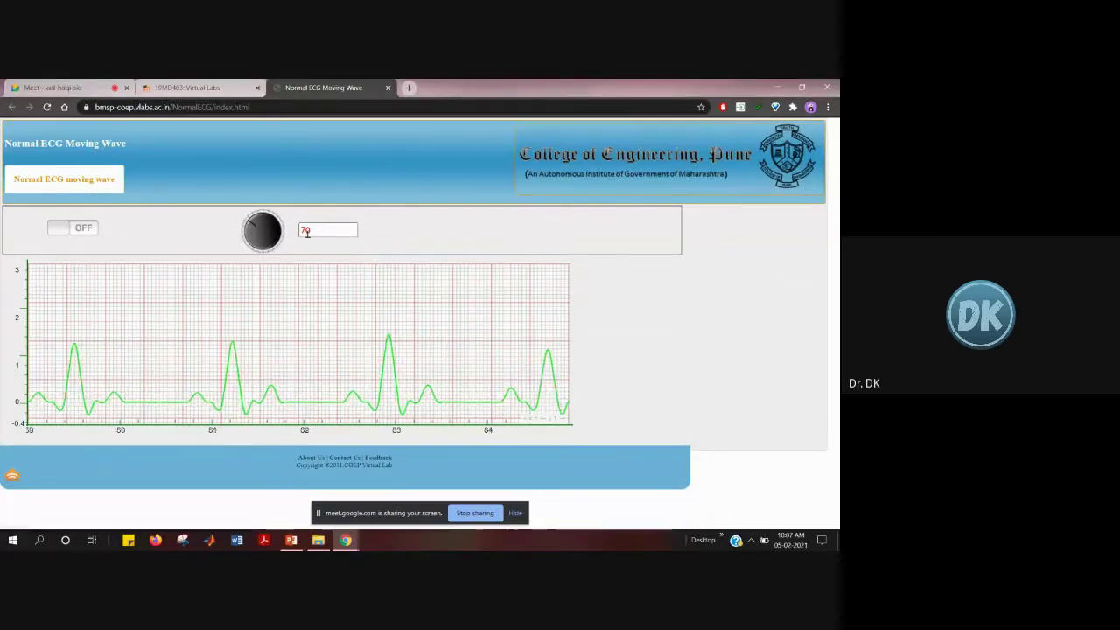
pyautogui.moveTo(252, 217); pyautogui.dragTo(278, 218)
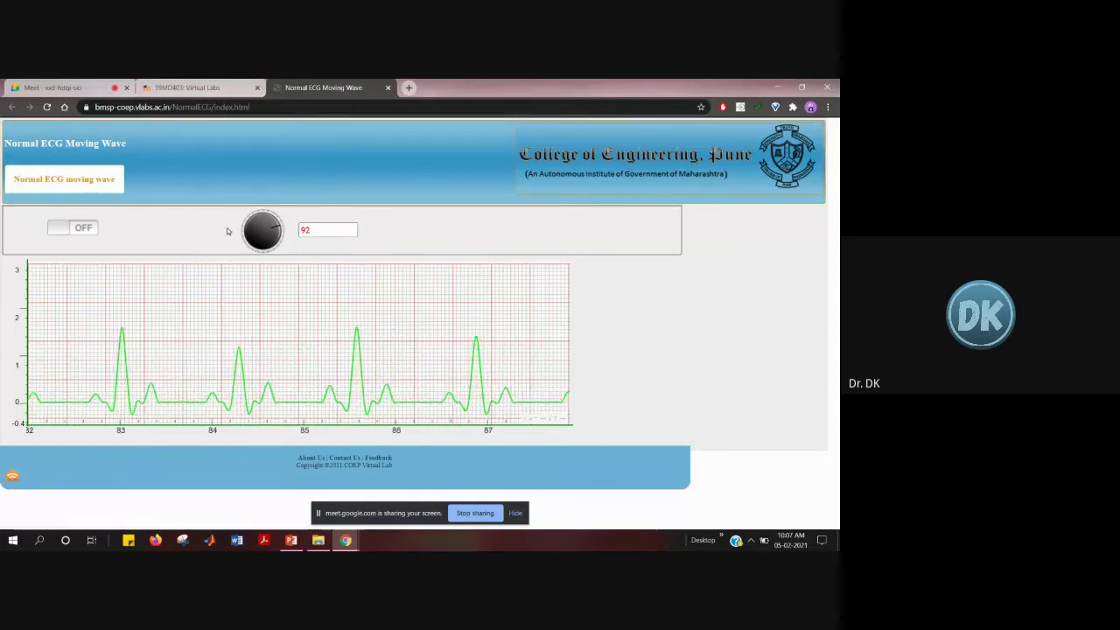
pyautogui.moveTo(274, 226); pyautogui.dragTo(287, 252)
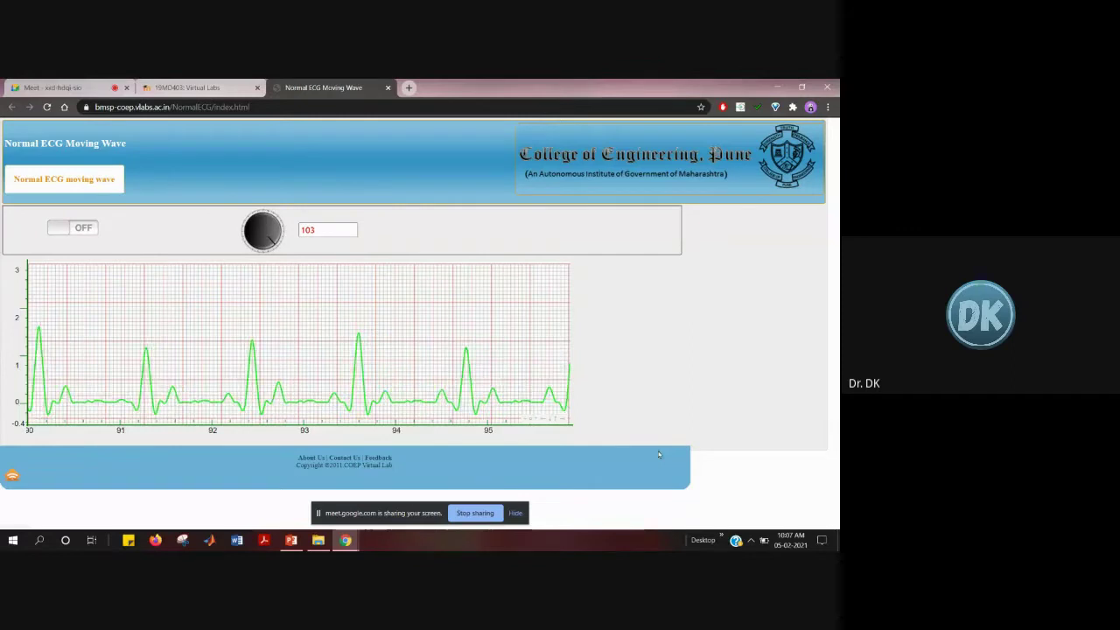
pyautogui.moveTo(284, 239); pyautogui.dragTo(247, 242)
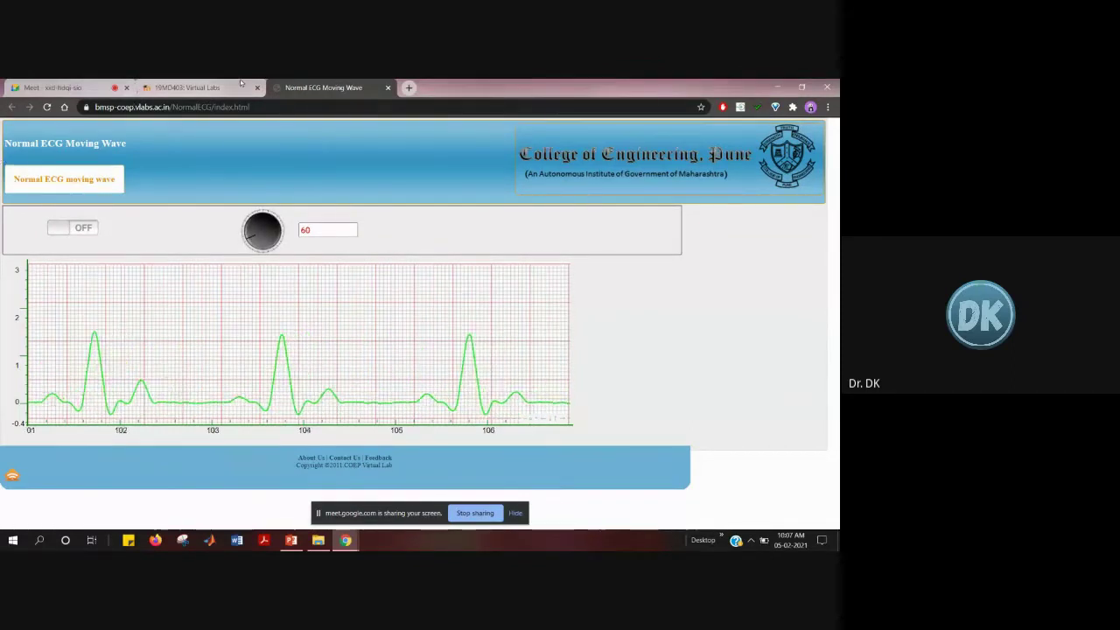
# - Return to the Virtual Labs page and open the Abnormal ECG experiment in its own tab
pyautogui.click(186, 88)
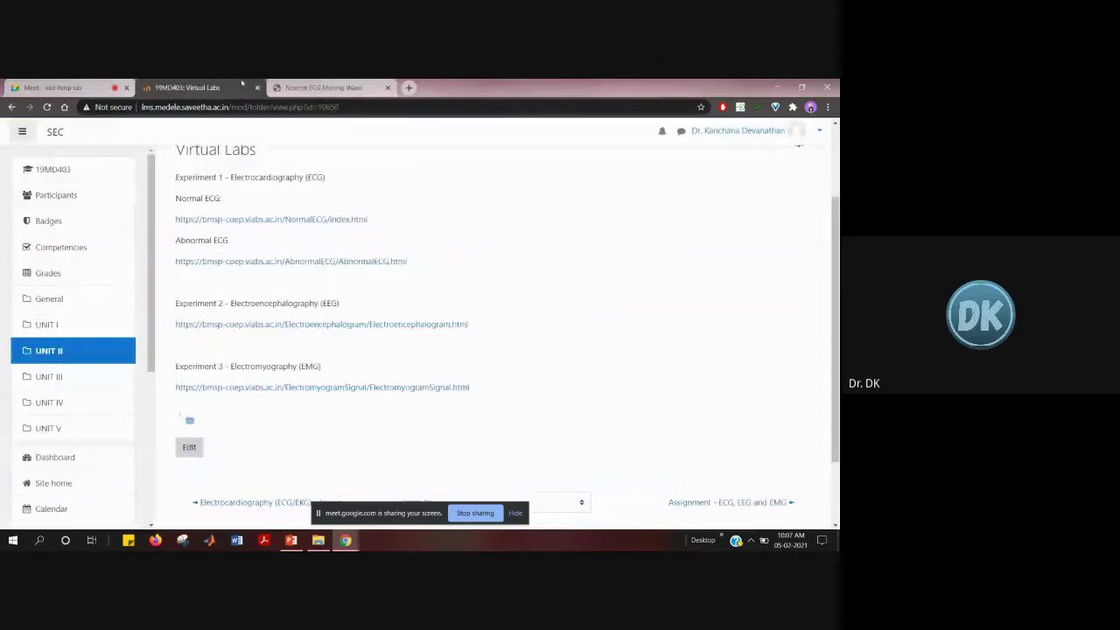
pyautogui.rightClick(310, 261)
pyautogui.click(337, 264)
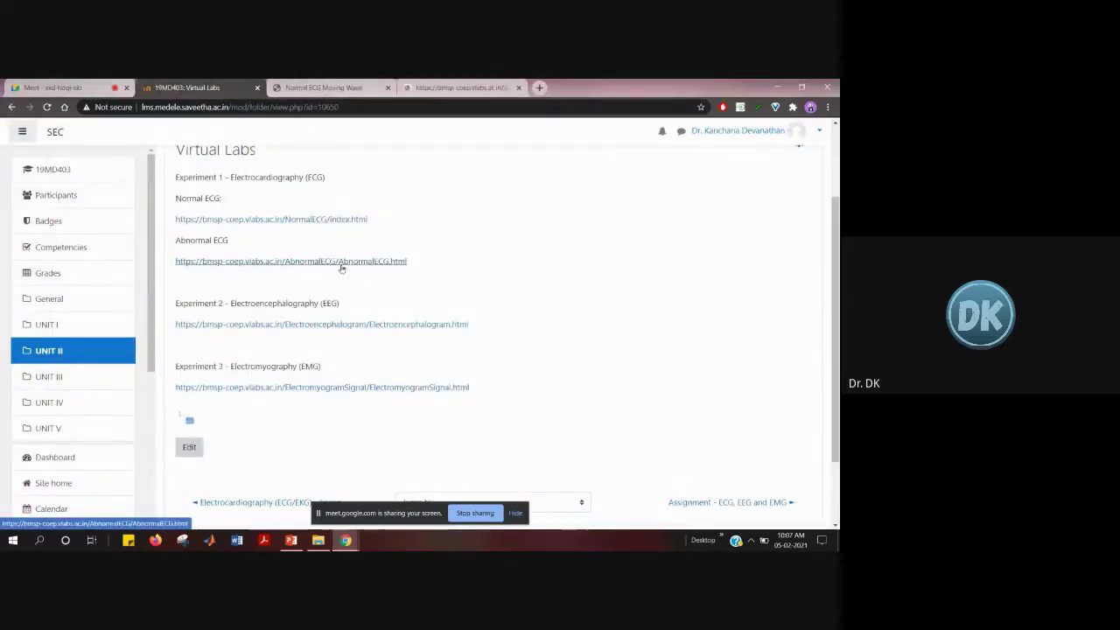
pyautogui.click(445, 87)
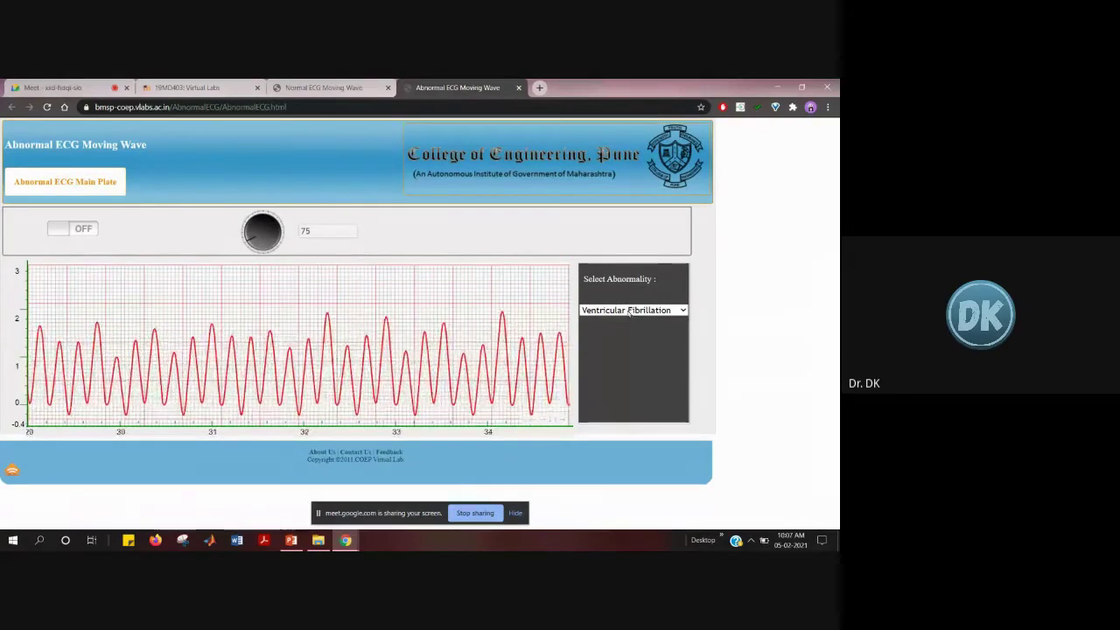
# - Choose Ventricular Fibrillation as the abnormality and compare its waveform with the normal ECG moving wave
pyautogui.click(628, 313)
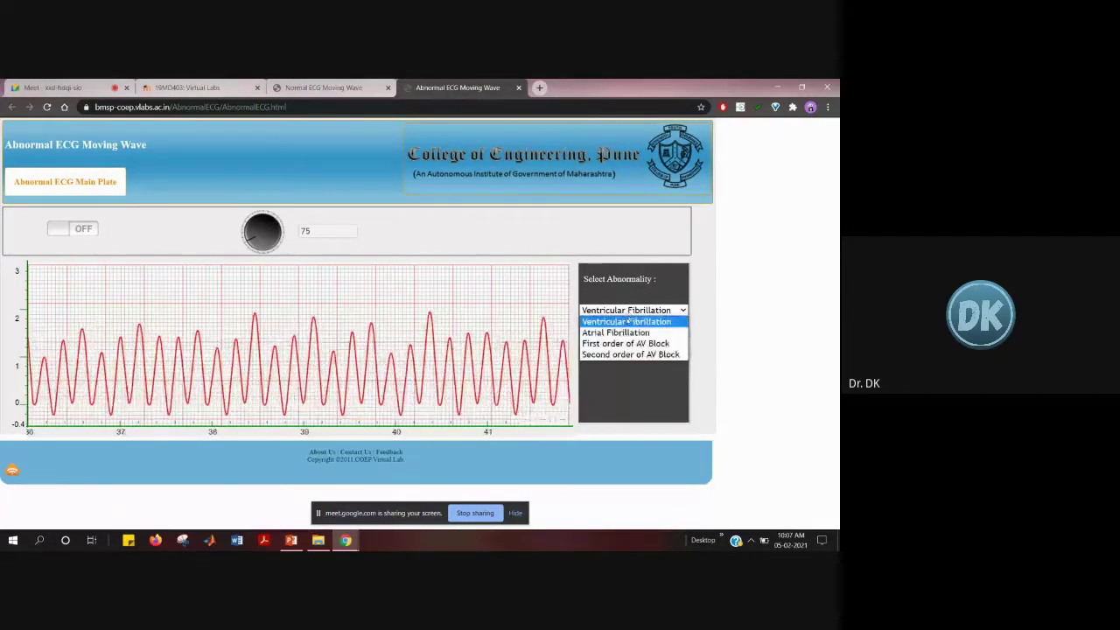
pyautogui.click(626, 320)
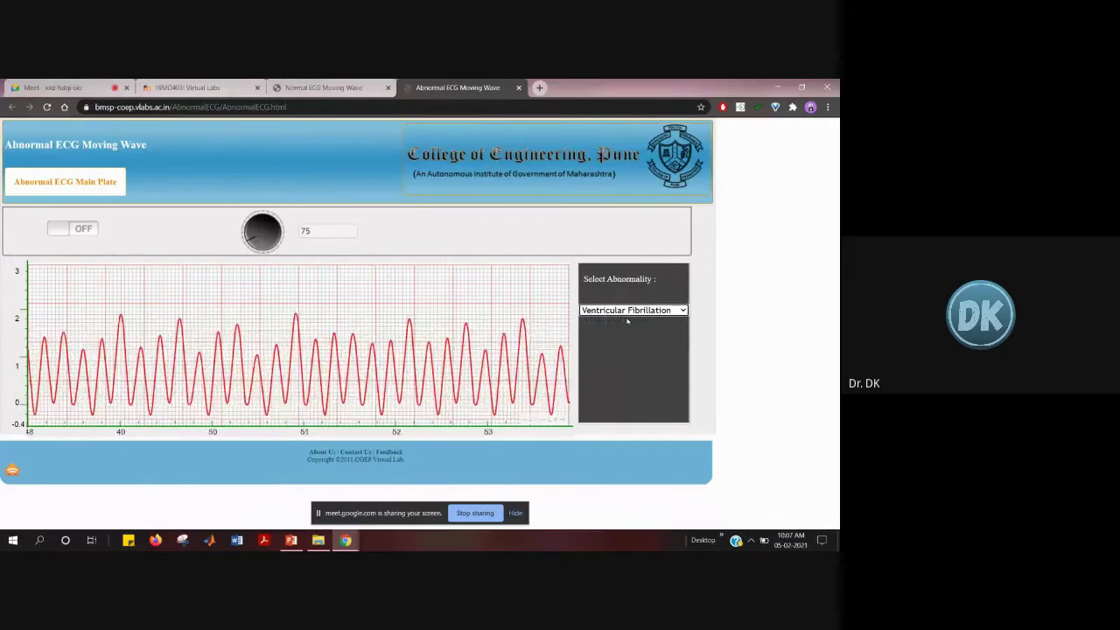
pyautogui.click(323, 88)
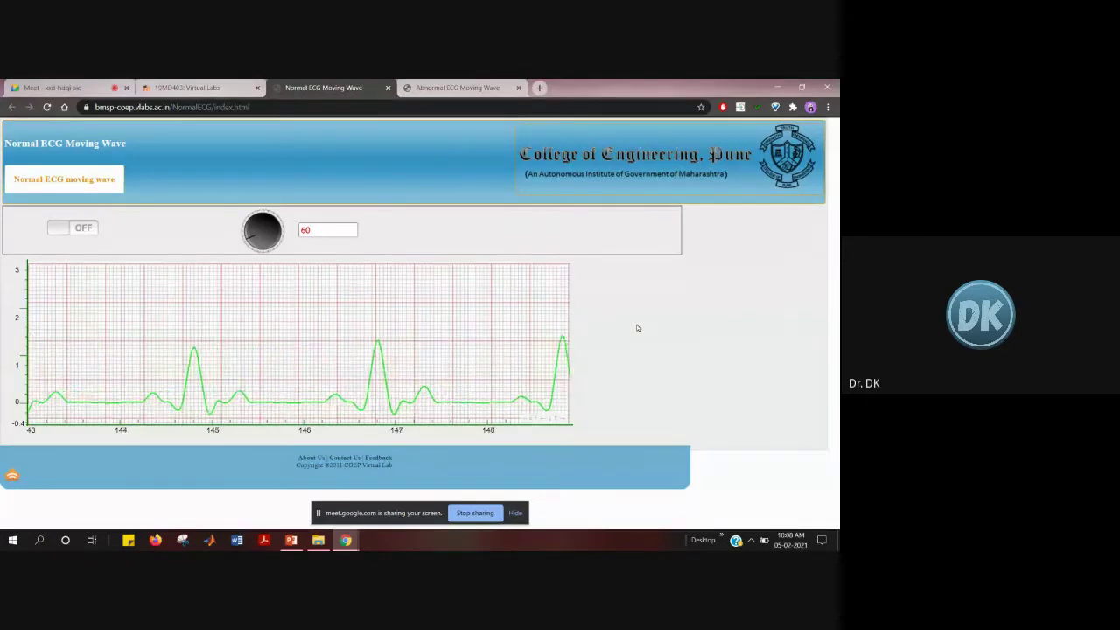
pyautogui.click(455, 88)
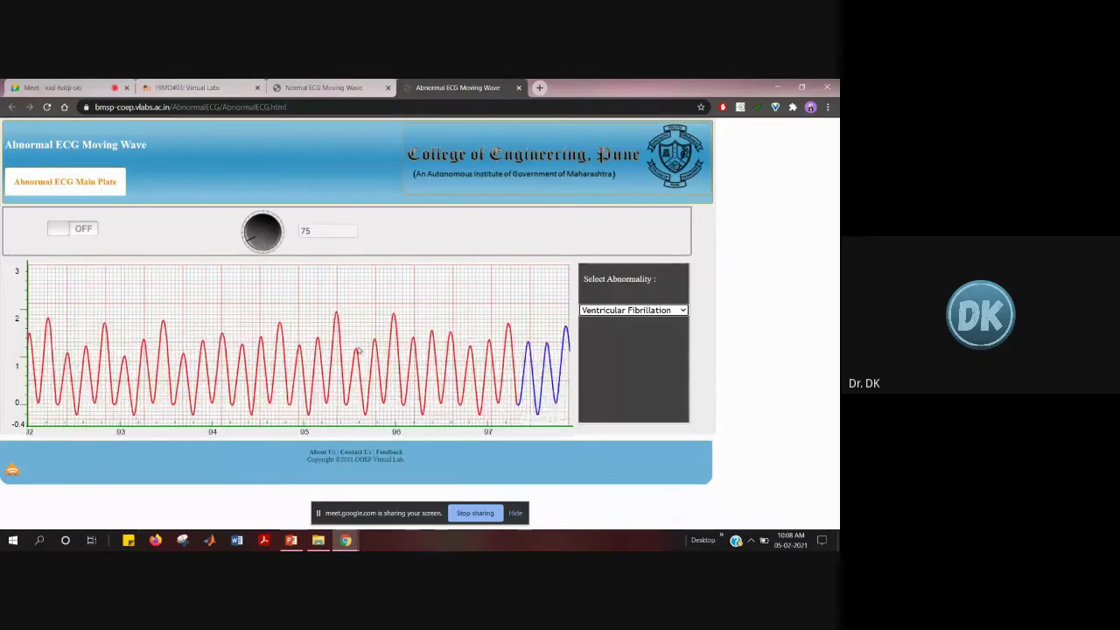
# - Display the abnormal ECG waveforms for Atrial Fibrillation, First order of AV Block and Second order of AV Block in turn
pyautogui.click(639, 310)
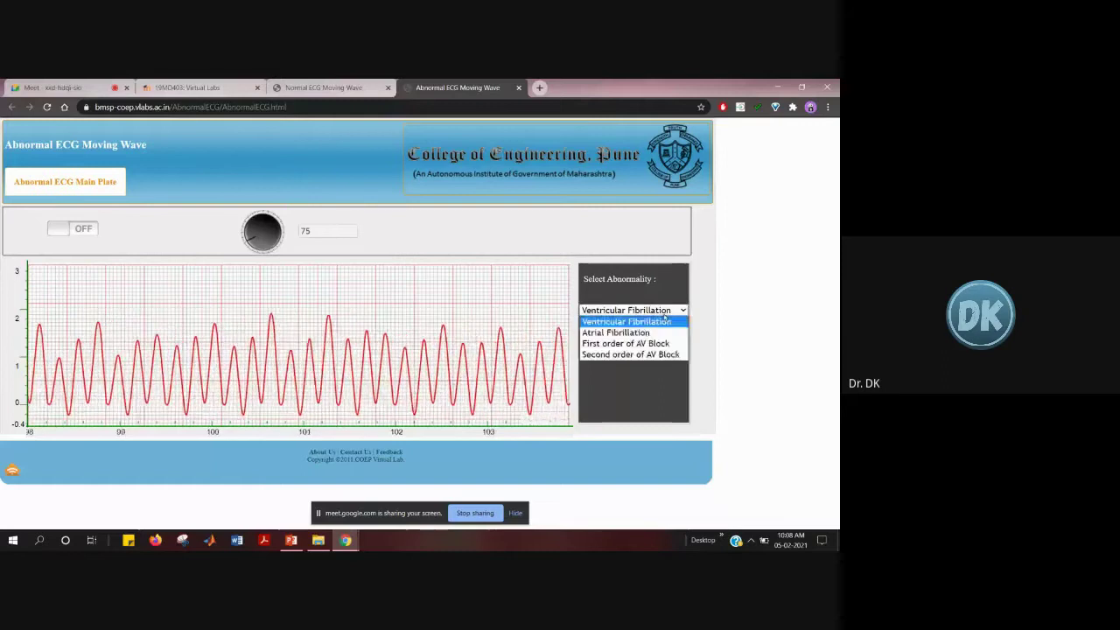
pyautogui.click(637, 333)
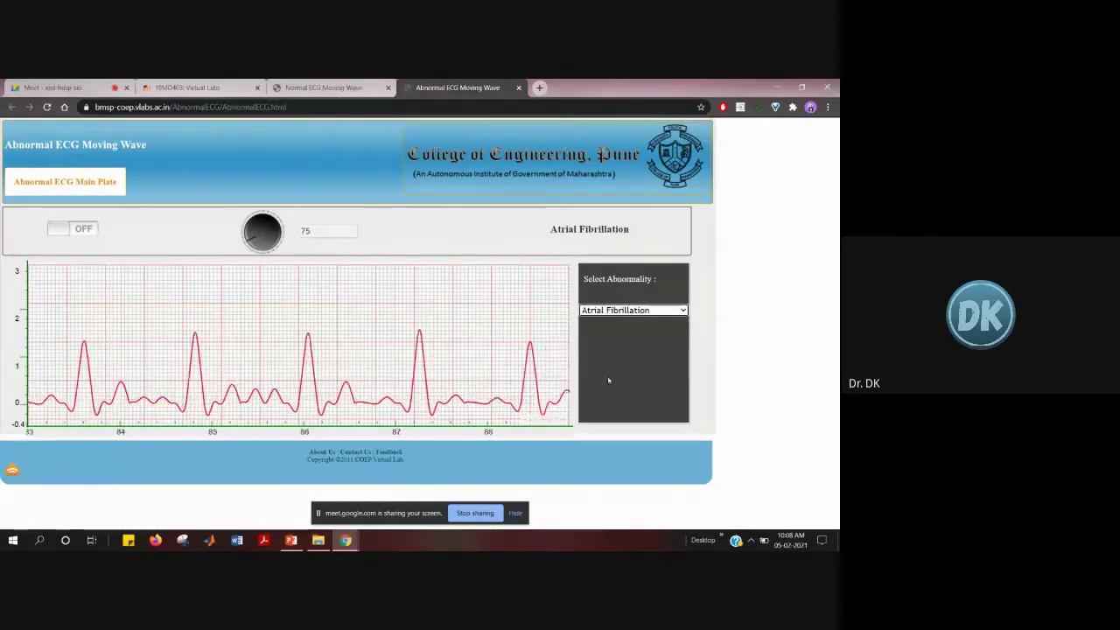
pyautogui.click(659, 308)
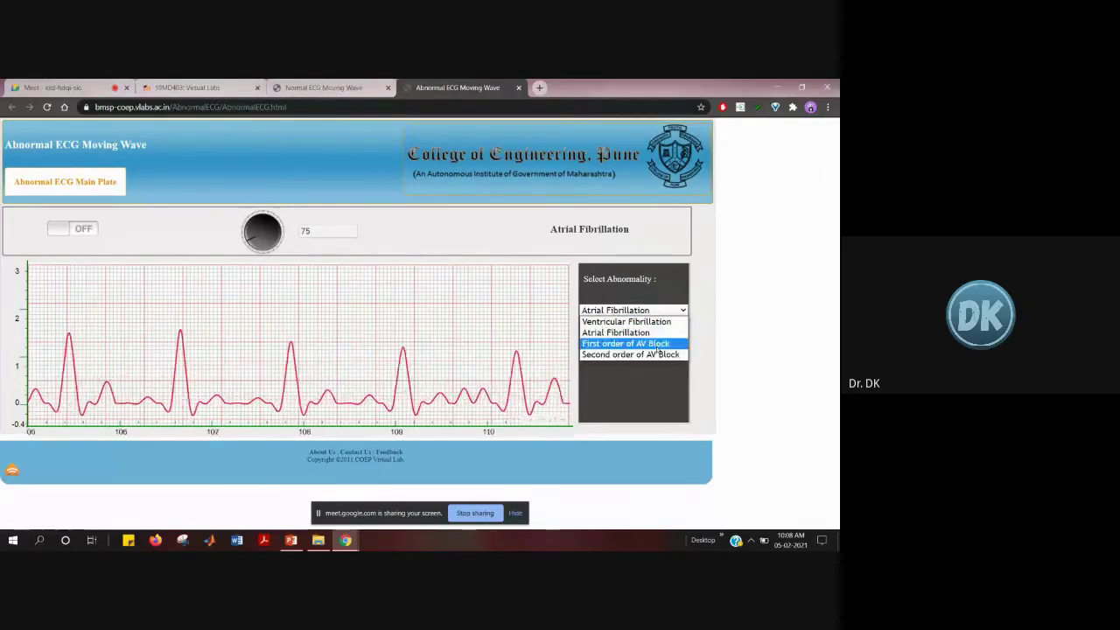
pyautogui.click(657, 347)
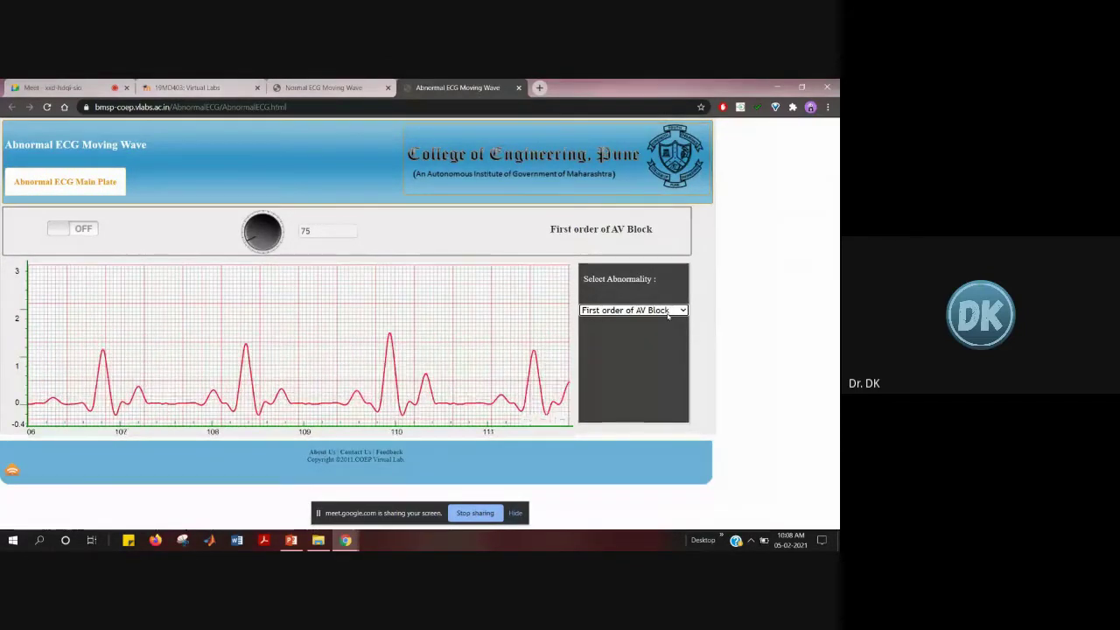
pyautogui.click(668, 314)
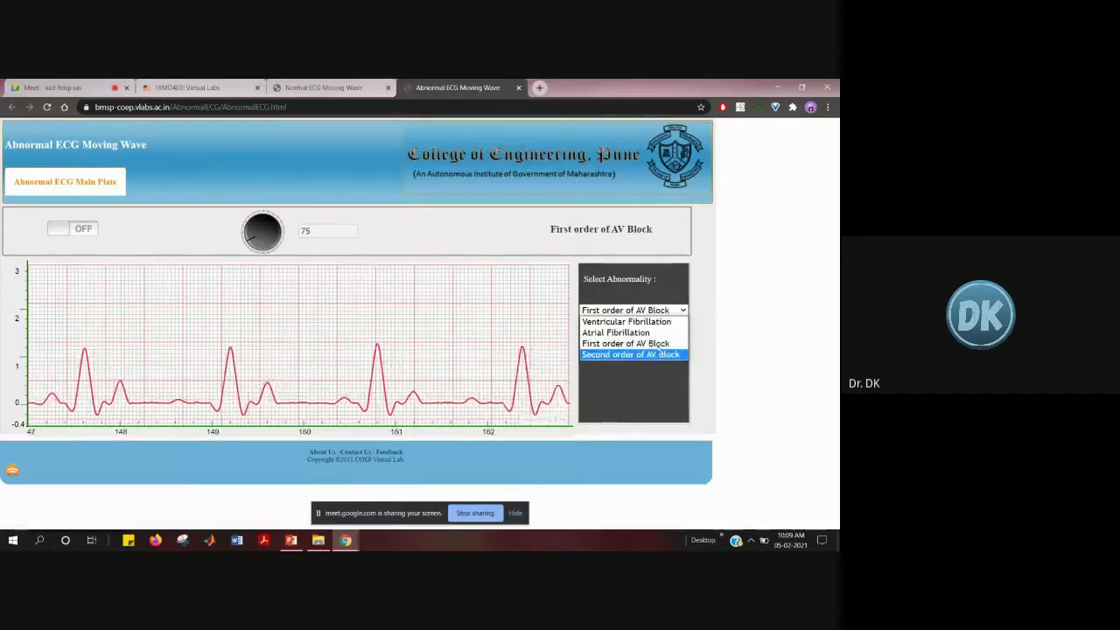
pyautogui.click(617, 355)
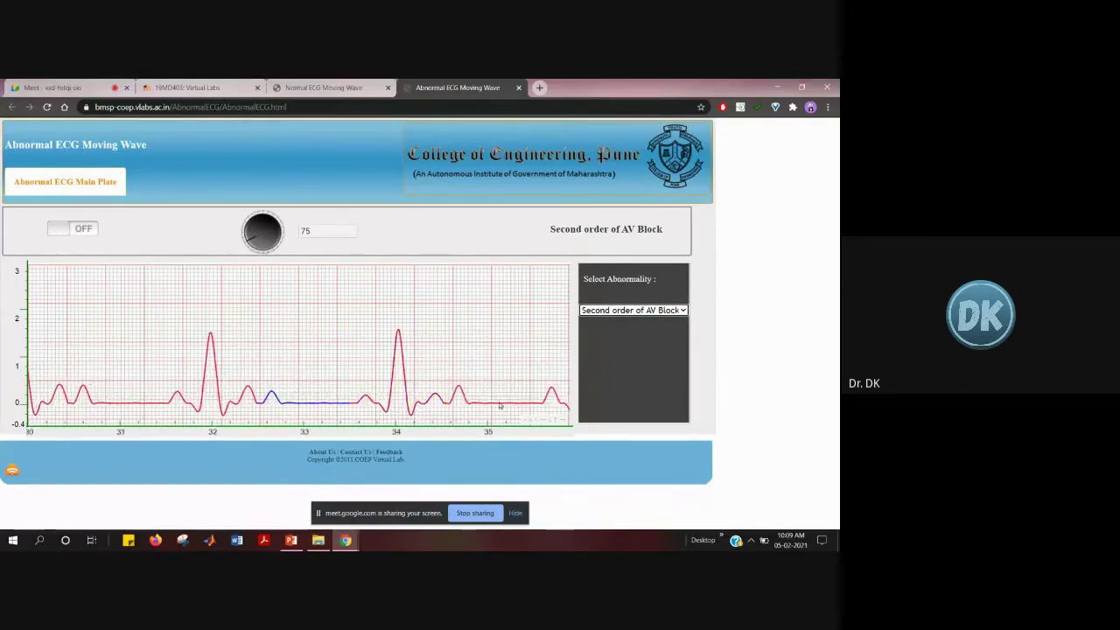
# - Change the rate of the Second order of AV Block wave to 98 and 82, and compare it with the normal ECG
pyautogui.moveTo(249, 242)
pyautogui.mouseDown()
pyautogui.moveTo(271, 219)
pyautogui.moveTo(282, 233)
pyautogui.moveTo(267, 249)
pyautogui.mouseUp()
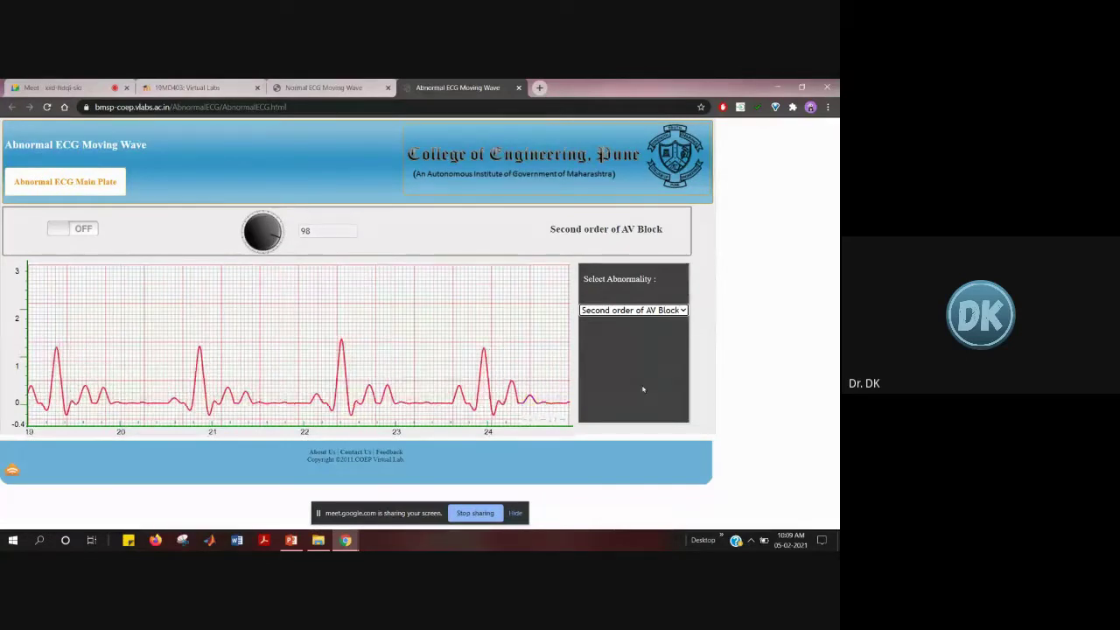
pyautogui.moveTo(275, 235); pyautogui.dragTo(278, 220)
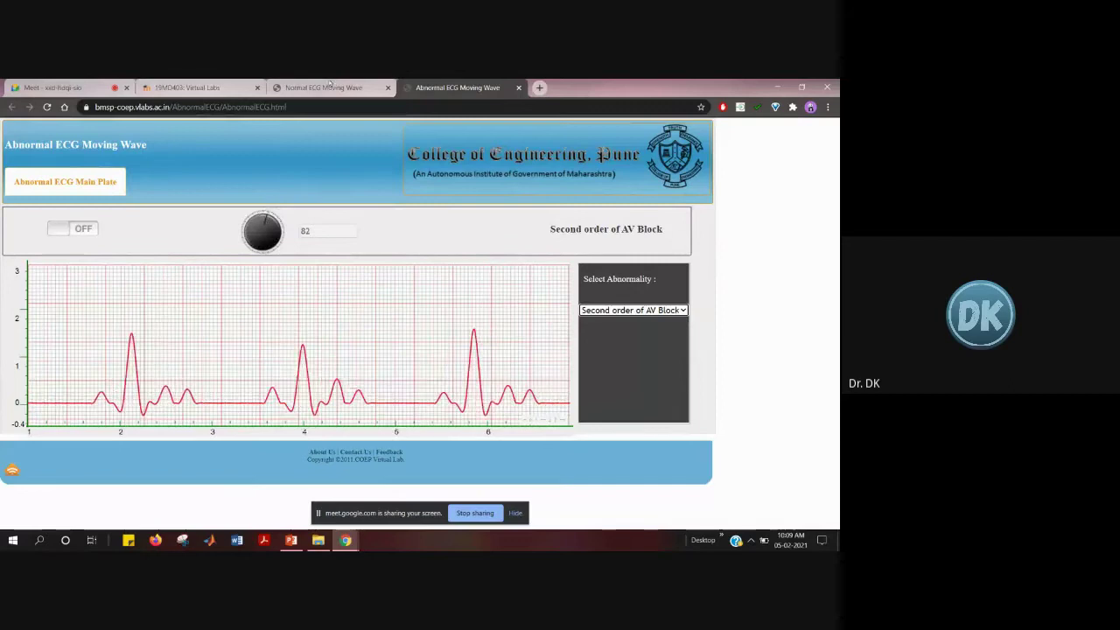
pyautogui.hotkey('ctrl', 'shift', 'Tab')
pyautogui.hotkey('ctrl', 'Tab')
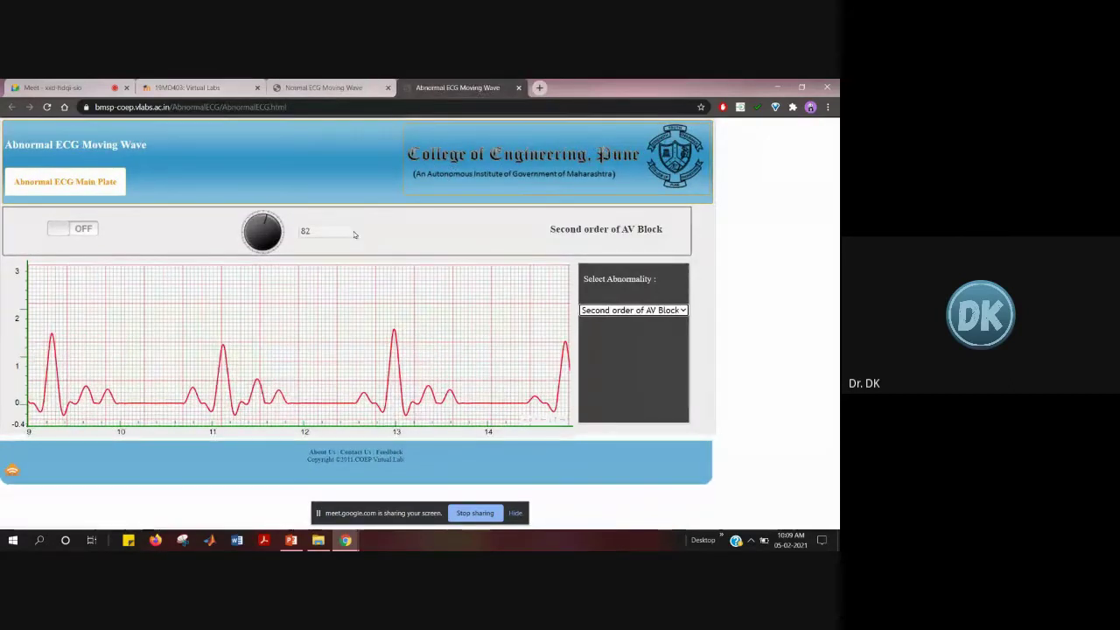
# - Go back to the Virtual Labs page, open the Experiment 2 Electroencephalography simulation in its own tab and start it running
pyautogui.hotkey('ctrl', 'shift', 'Tab')
pyautogui.hotkey('ctrl', 'shift', 'Tab')
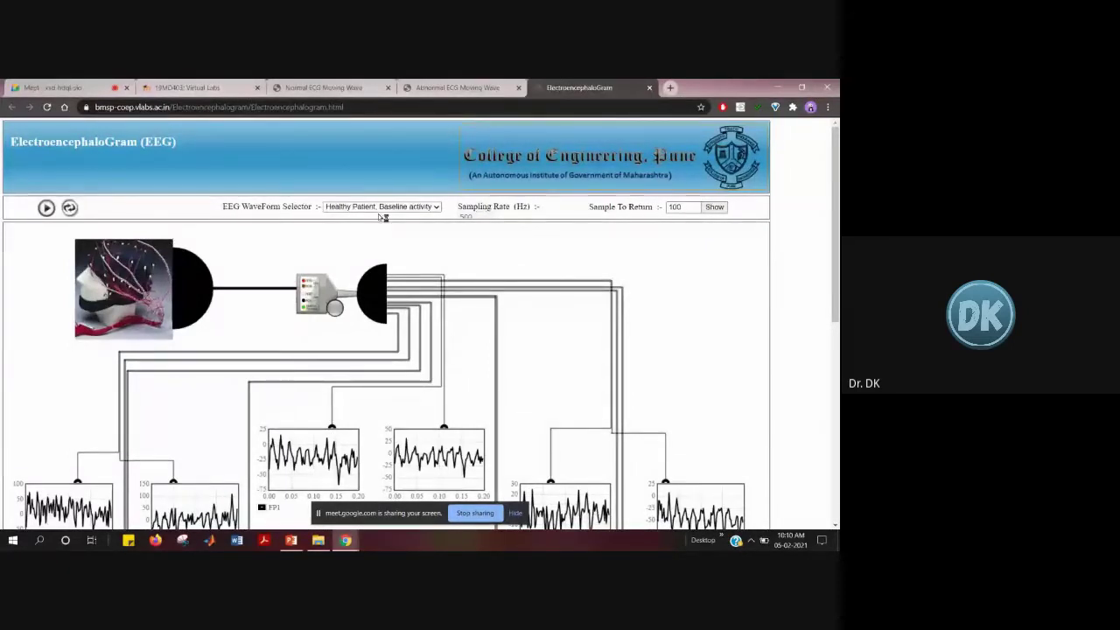
pyautogui.click(48, 209)
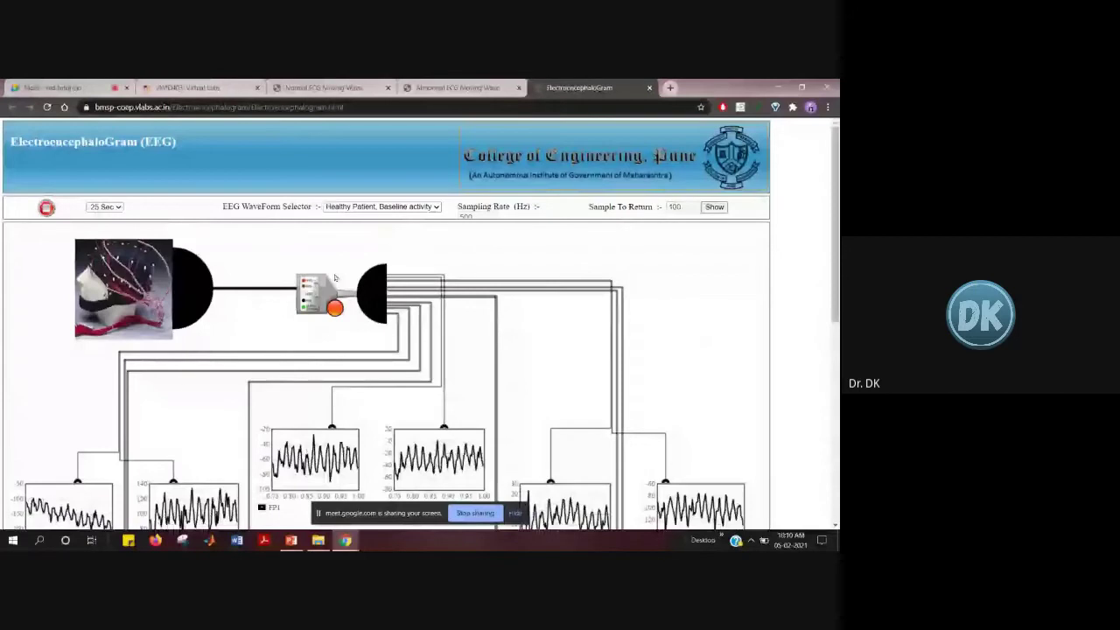
# - Examine the running EEG channel waveforms and how they connect to the electrode positions on the head diagram
pyautogui.scroll(-2, 190, 168)
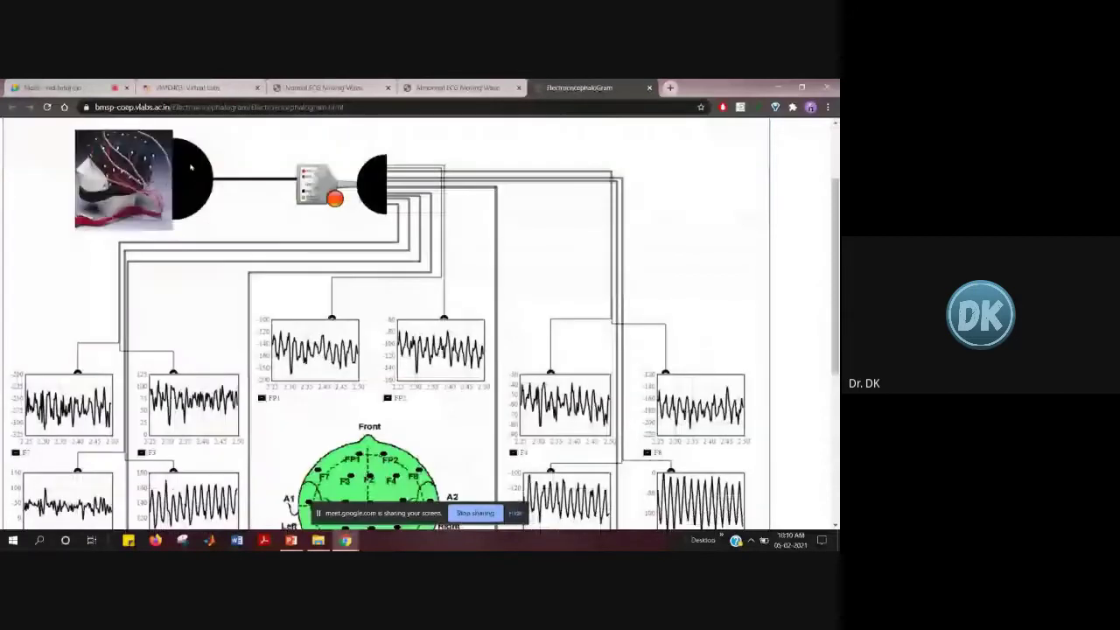
pyautogui.scroll(-2, 191, 167)
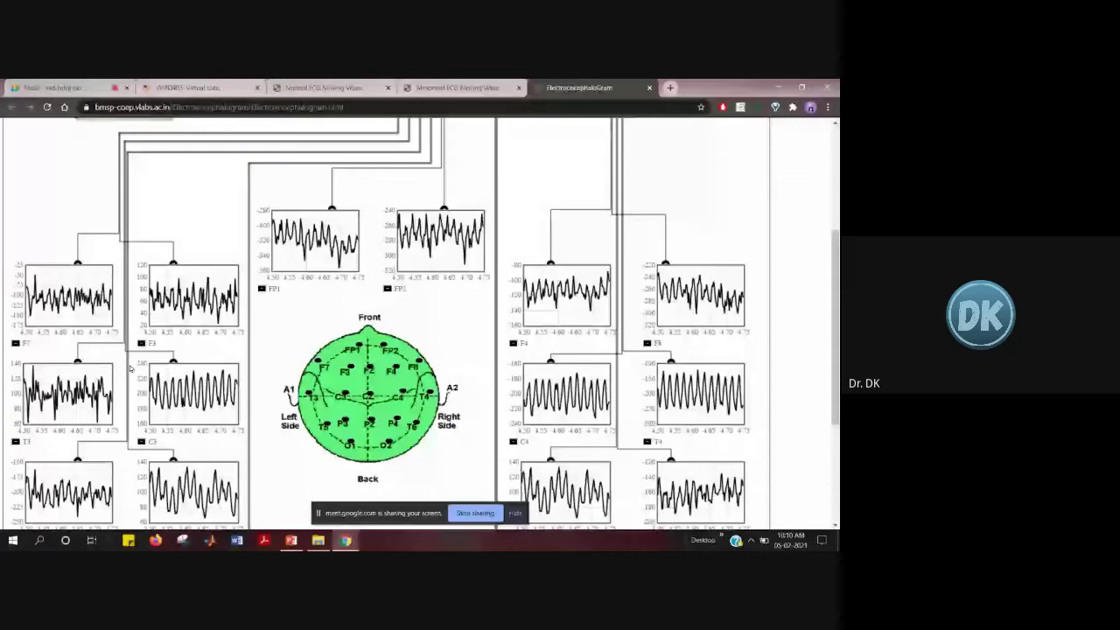
pyautogui.scroll(-2, 305, 299)
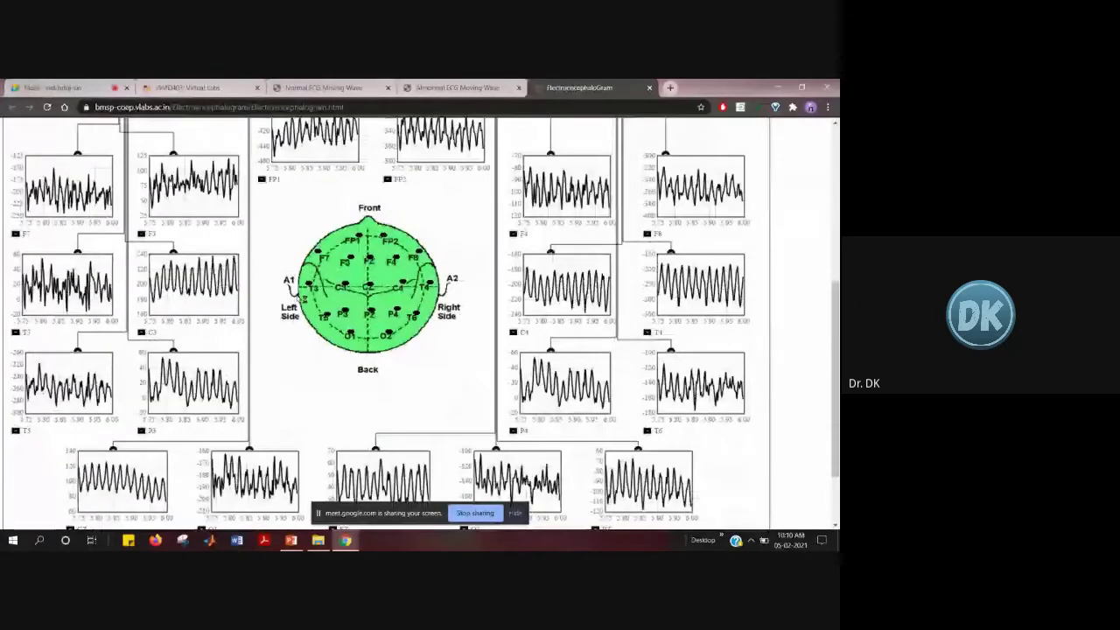
pyautogui.scroll(-2, 293, 298)
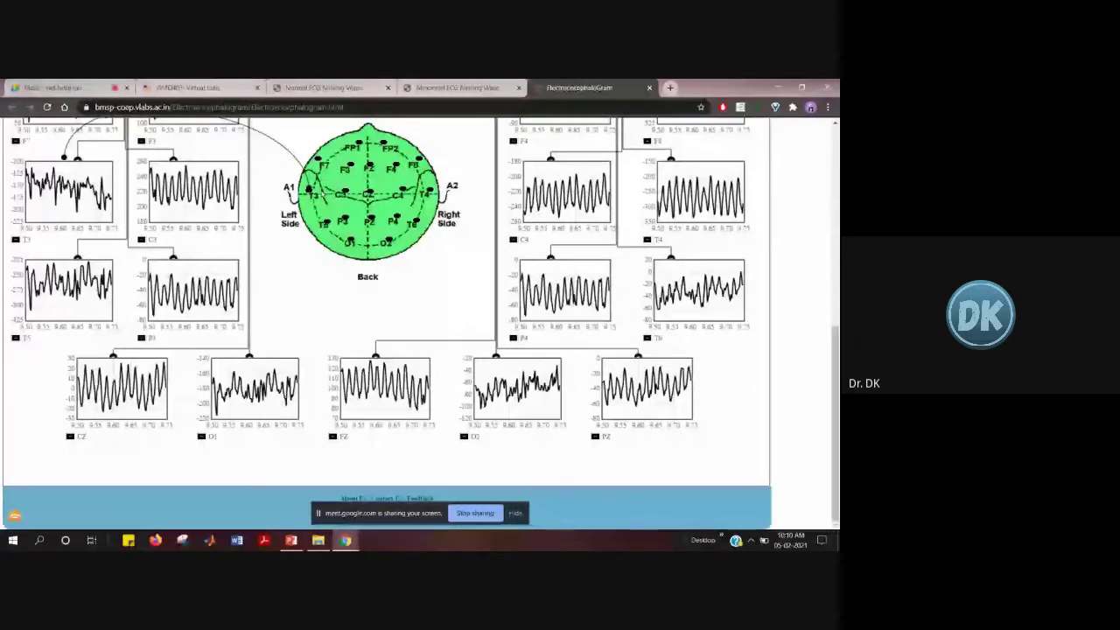
pyautogui.scroll(1, 88, 250)
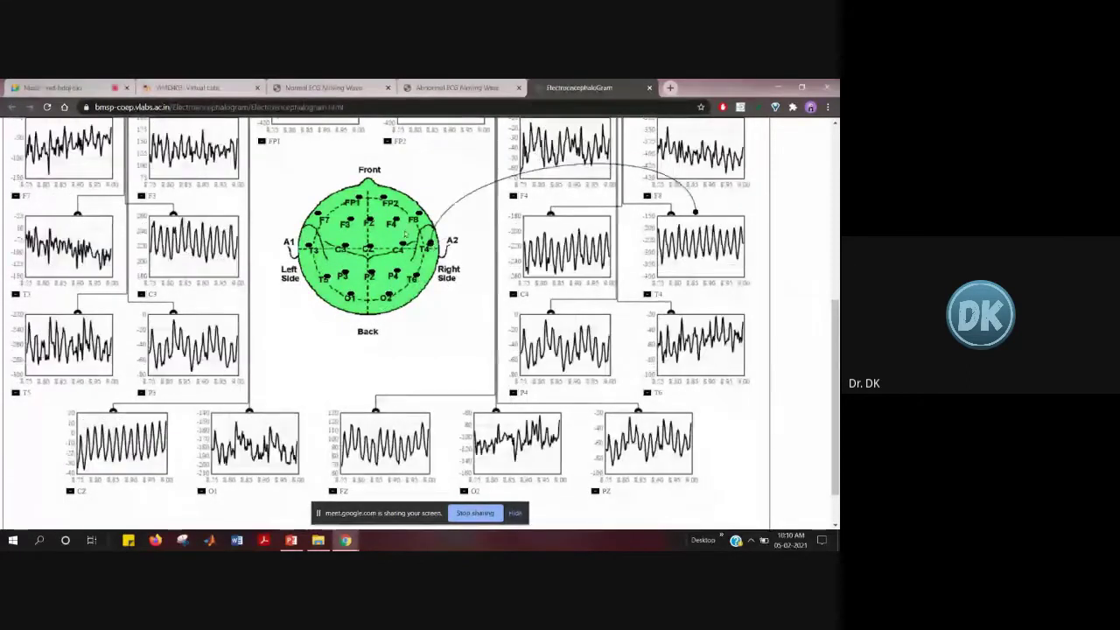
pyautogui.scroll(2, 405, 233)
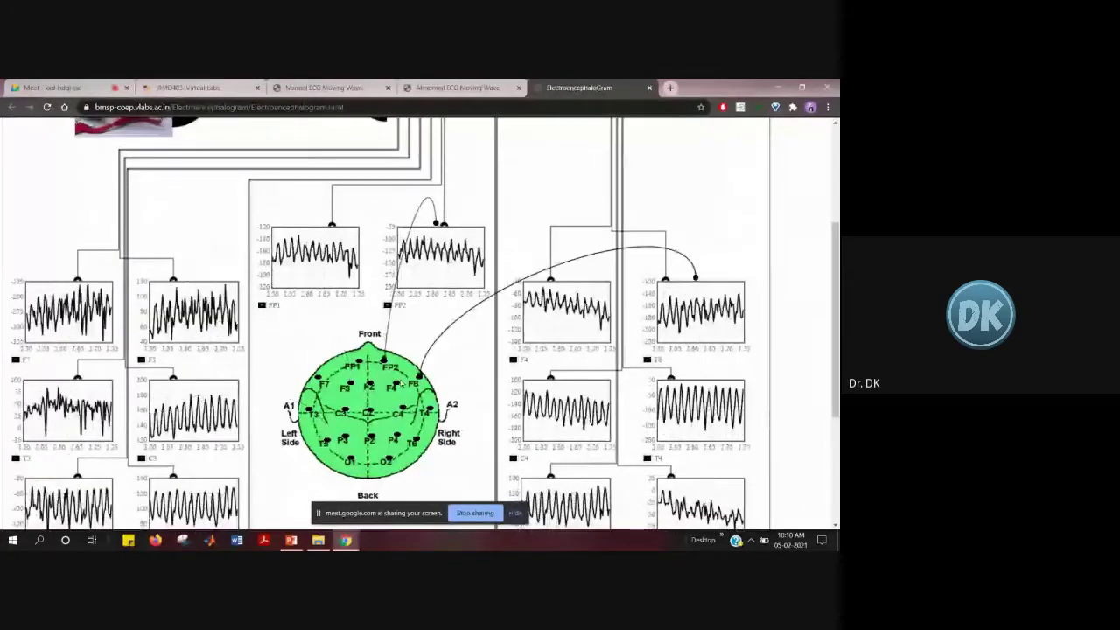
# - Examine the healthy patient baseline EEG waveforms around the head diagram and the movement conditions offered by the waveform selector
pyautogui.scroll(-1, 420, 460)
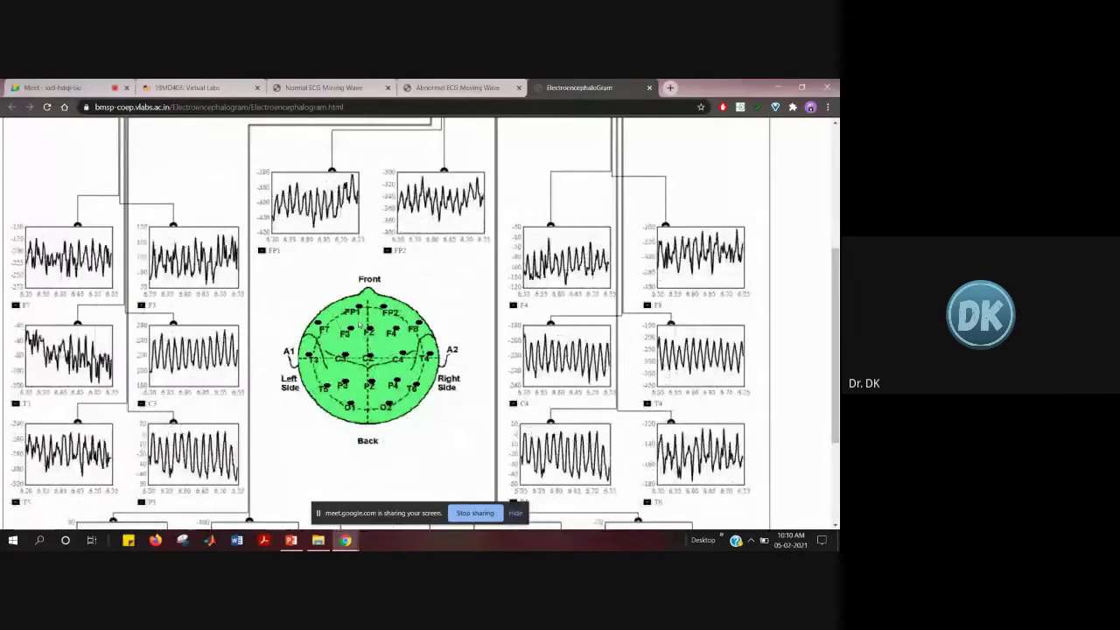
pyautogui.scroll(2, 383, 440)
pyautogui.scroll(2, 385, 324)
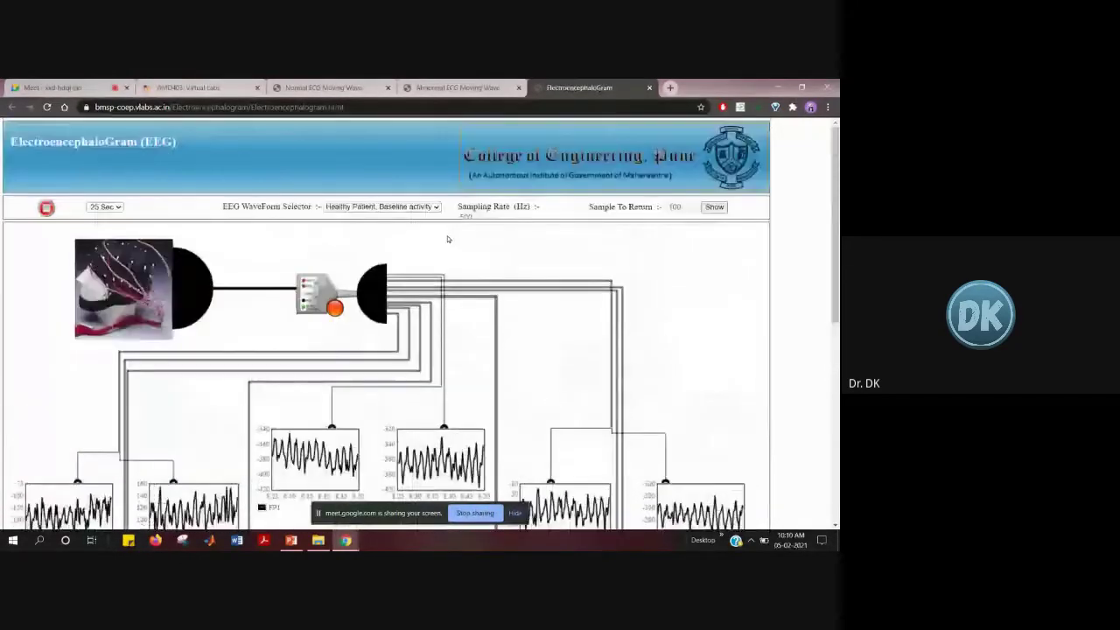
pyautogui.scroll(-5, 385, 324)
pyautogui.scroll(5, 473, 386)
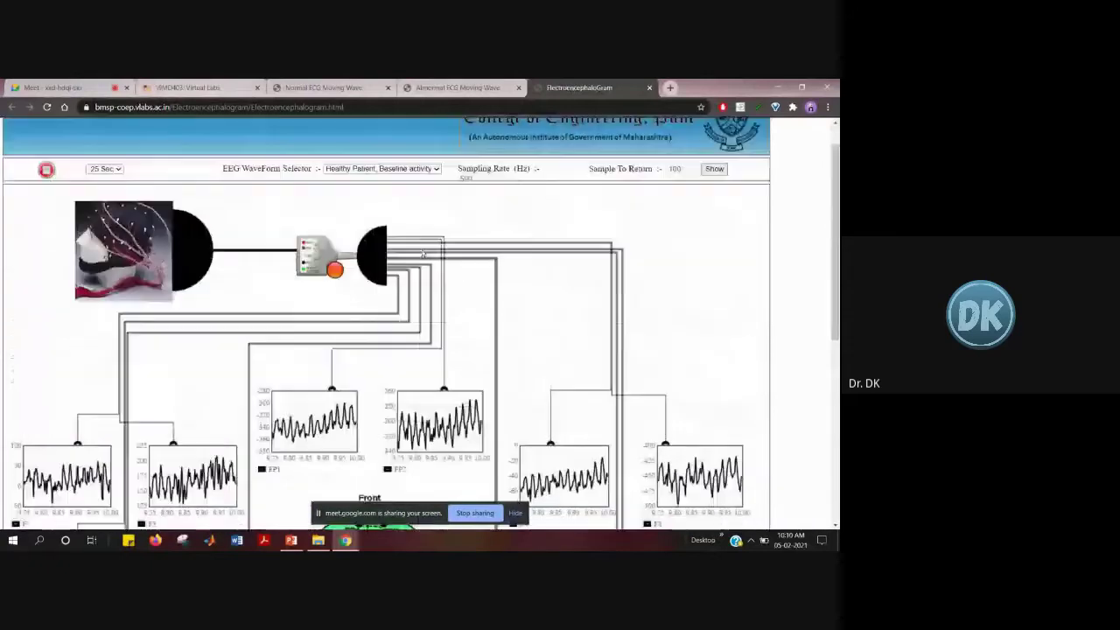
pyautogui.click(372, 169)
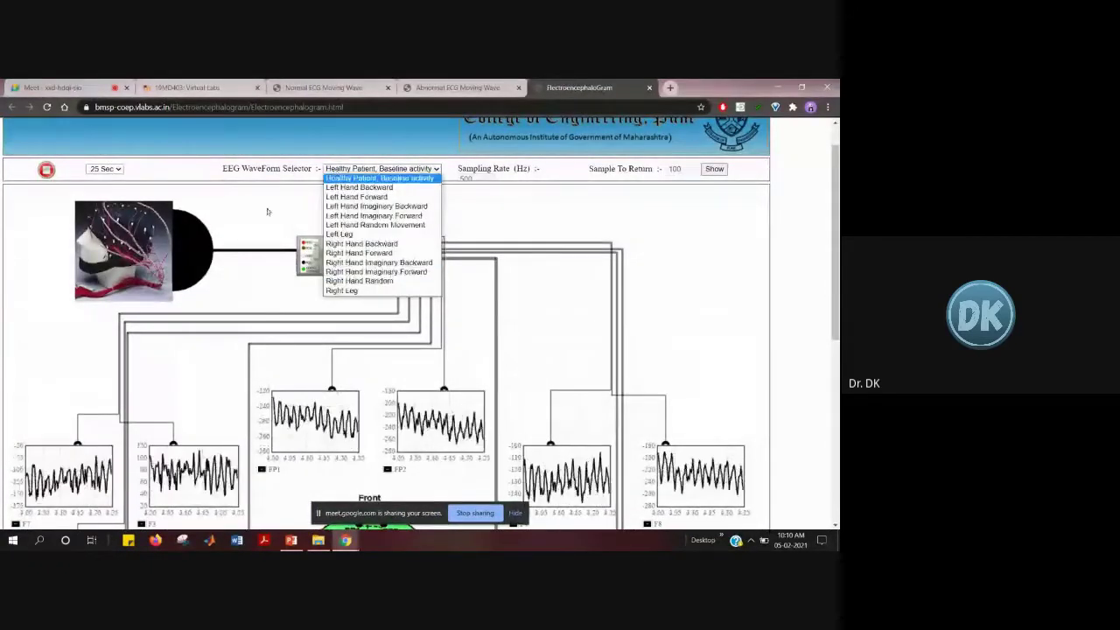
pyautogui.scroll(1, 262, 242)
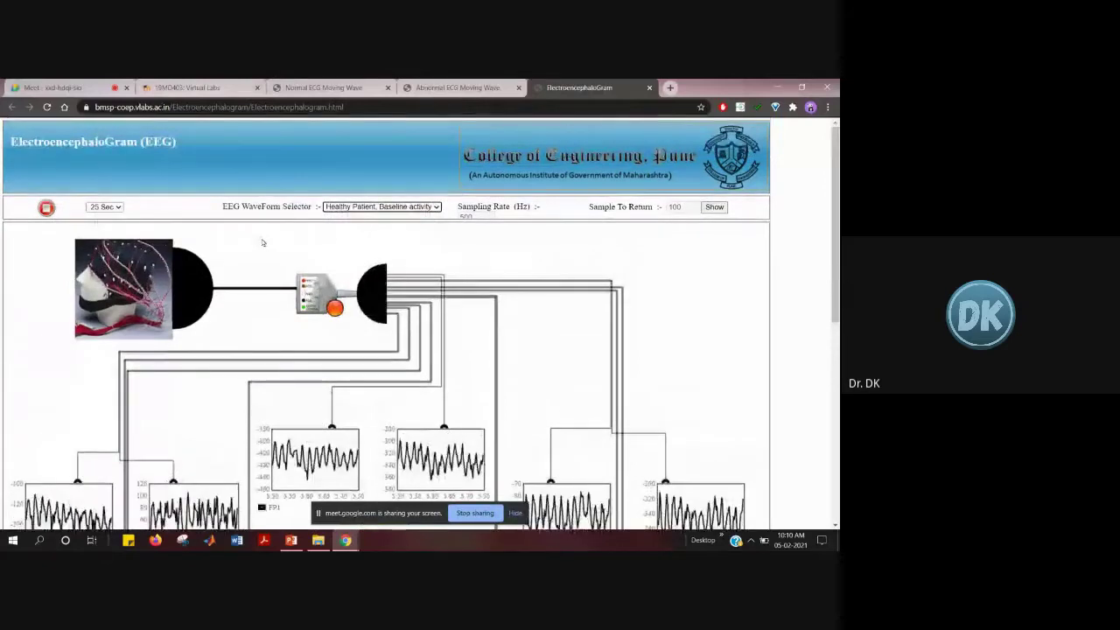
pyautogui.click(368, 206)
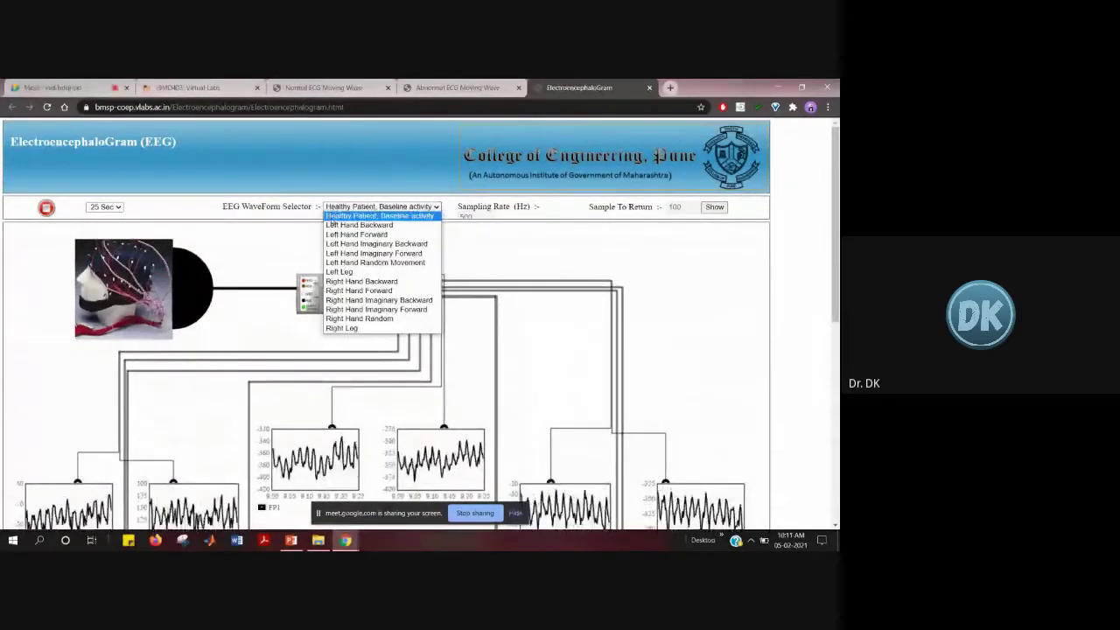
pyautogui.click(288, 241)
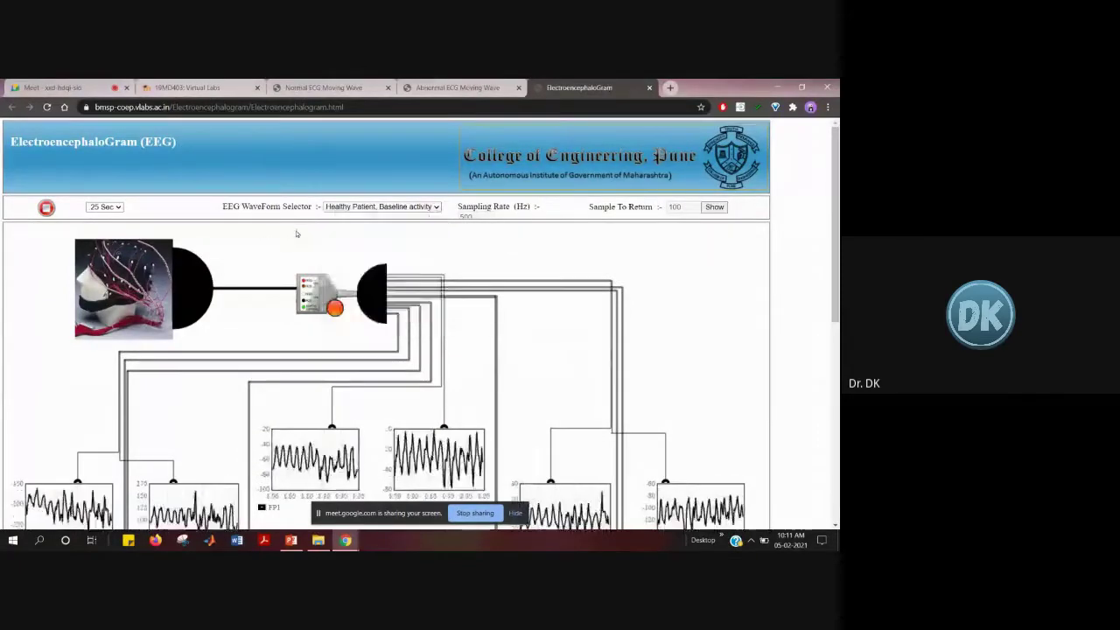
pyautogui.scroll(-5, 300, 237)
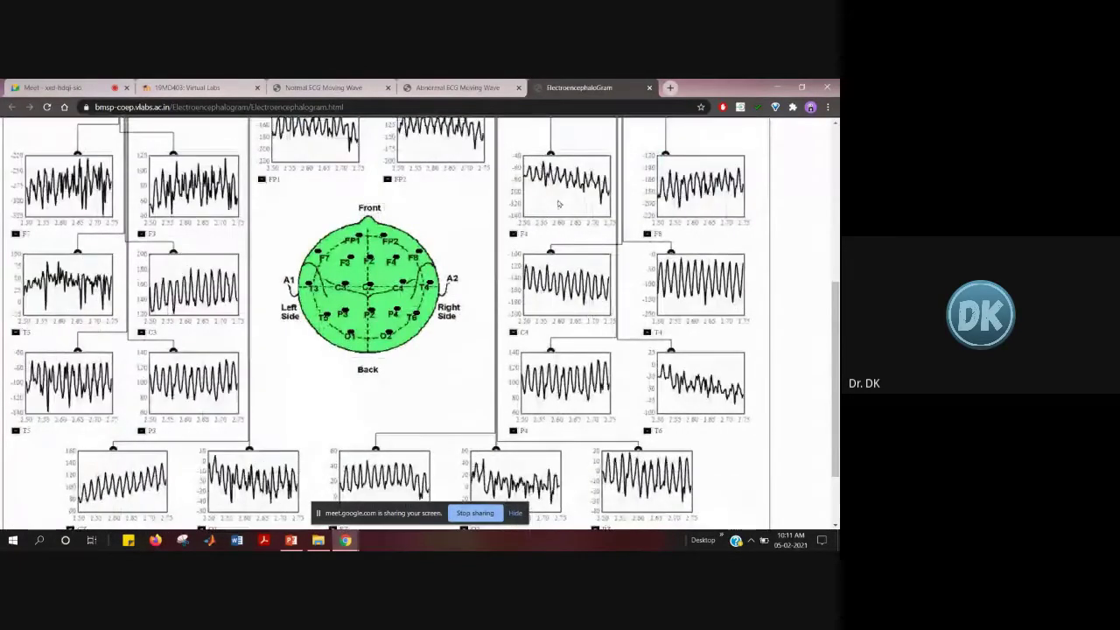
pyautogui.scroll(5, 427, 245)
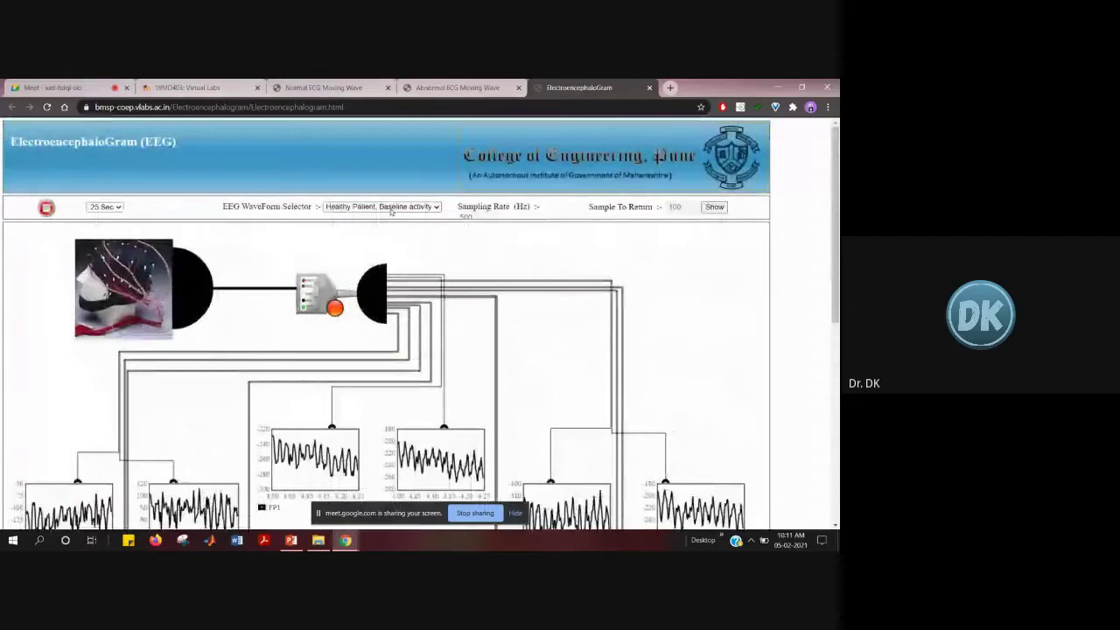
# - Switch the EEG waveform to Left Leg and view the resulting channel plots around the head diagram
pyautogui.click(411, 207)
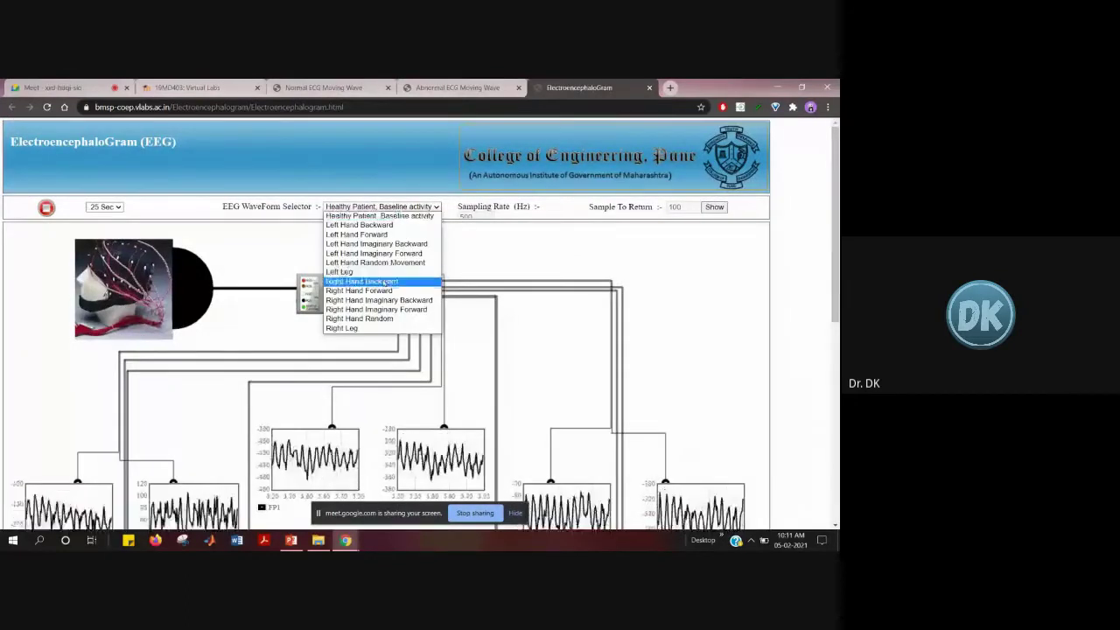
pyautogui.click(379, 272)
pyautogui.scroll(-1, 370, 253)
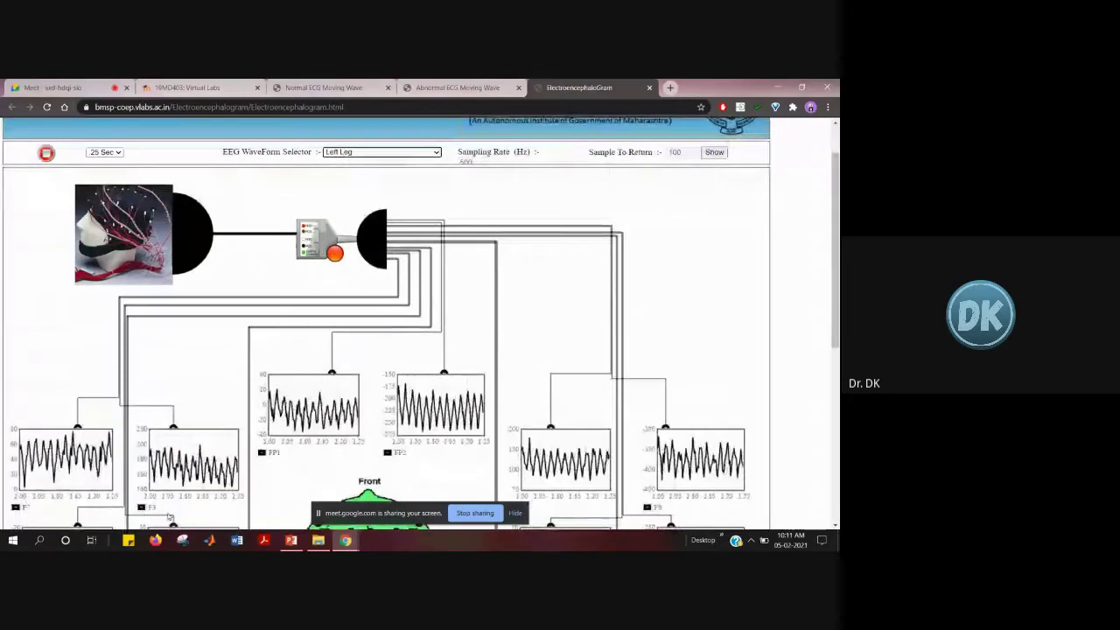
pyautogui.scroll(-3, 220, 373)
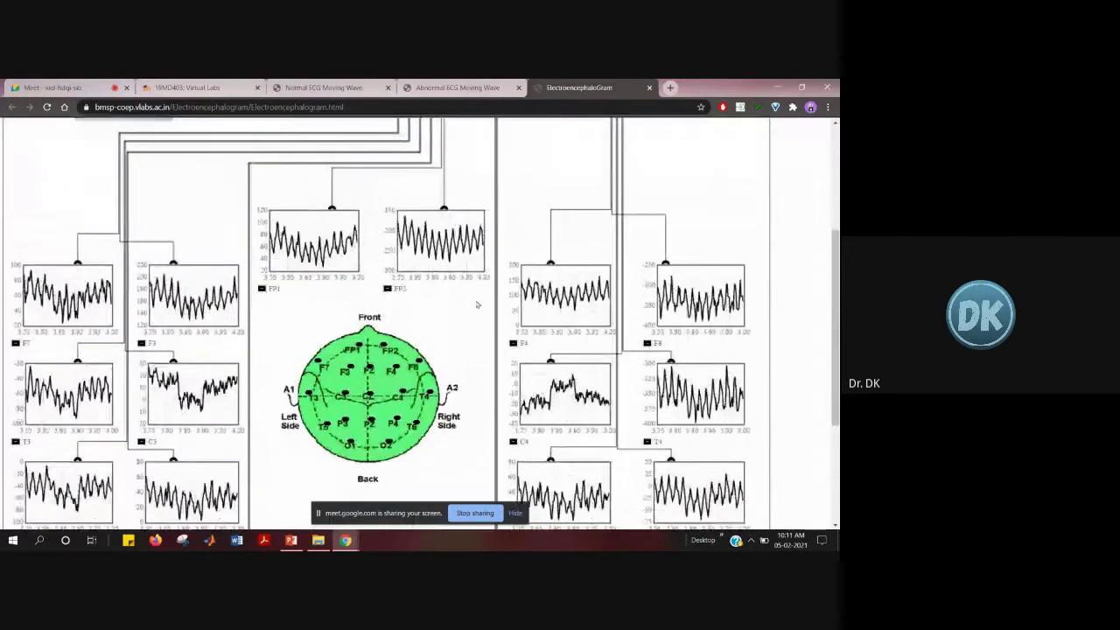
pyautogui.scroll(4, 426, 302)
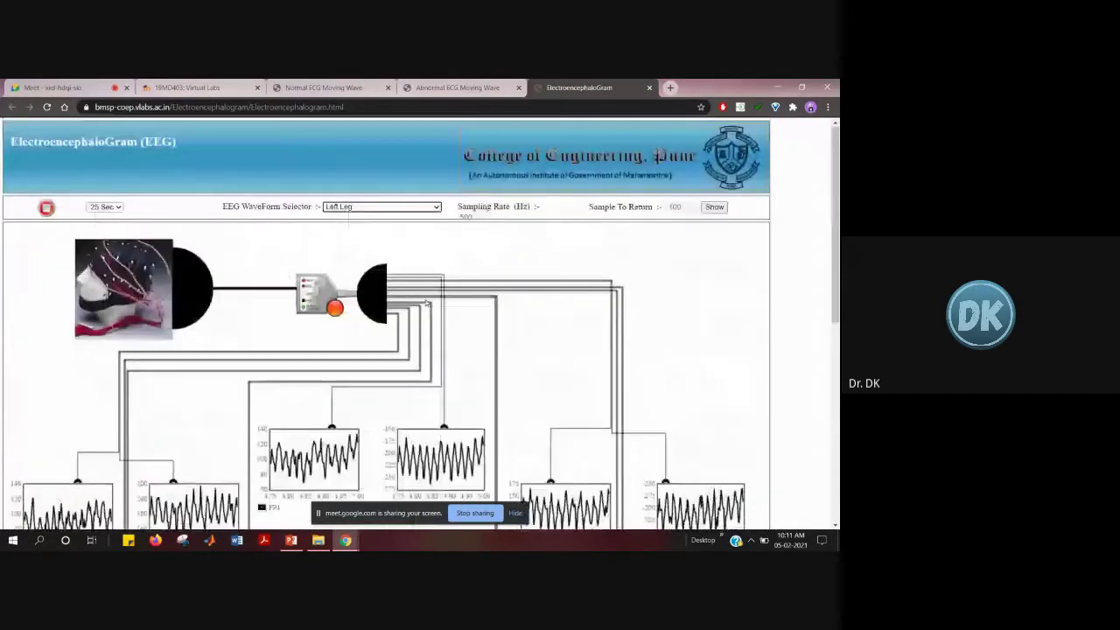
# - Switch the EEG waveform to Left Hand Imaginary Backward and view its channel plots
pyautogui.click(366, 208)
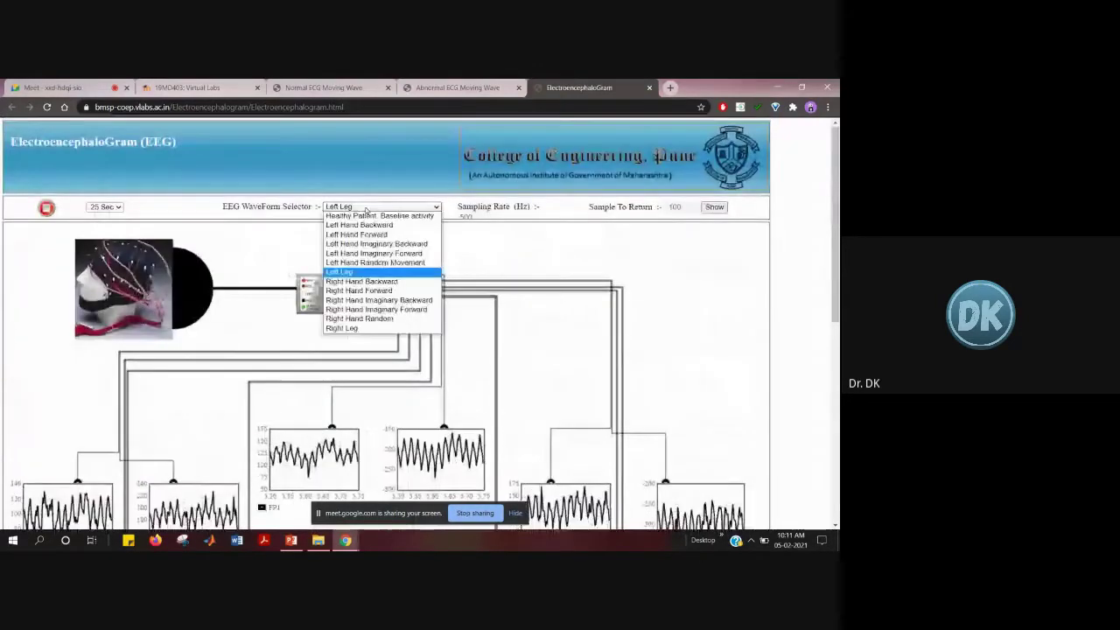
pyautogui.click(400, 245)
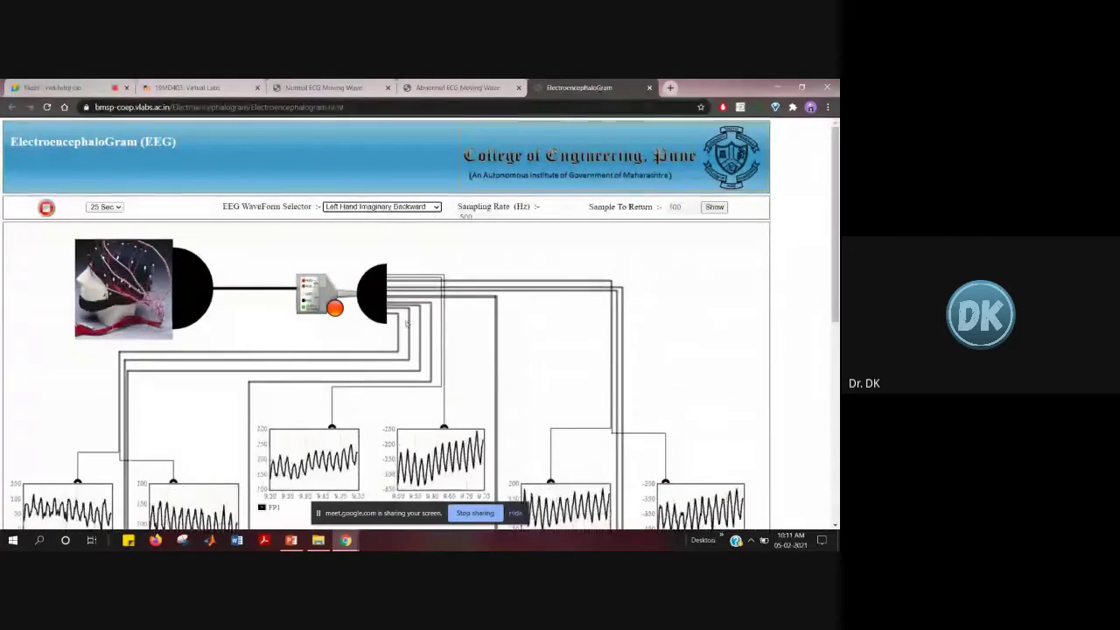
pyautogui.scroll(-3, 407, 323)
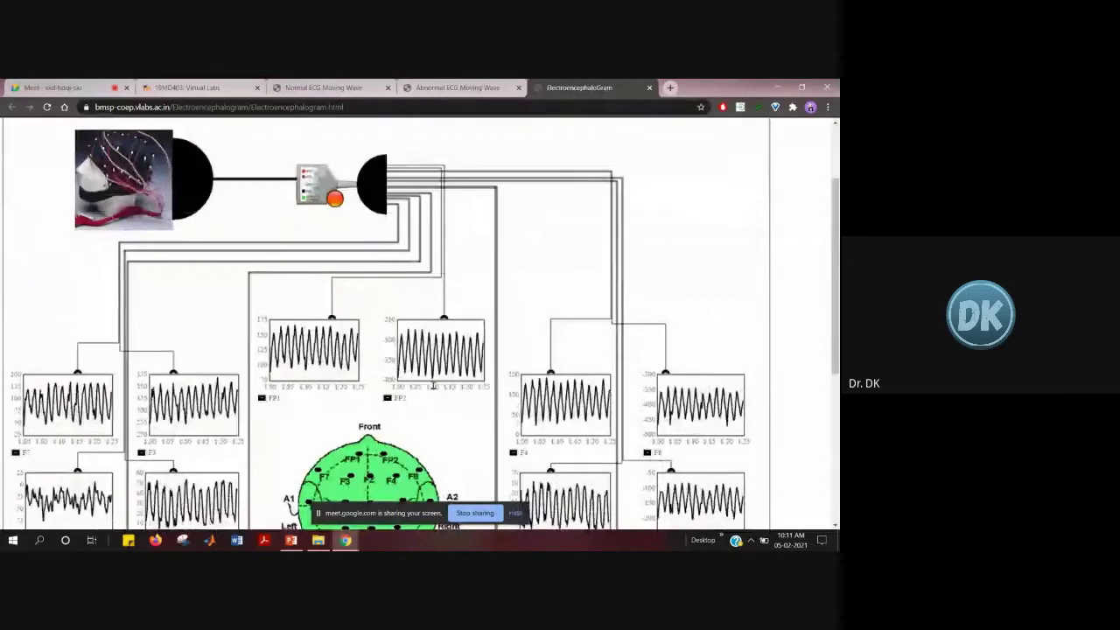
pyautogui.scroll(3, 213, 333)
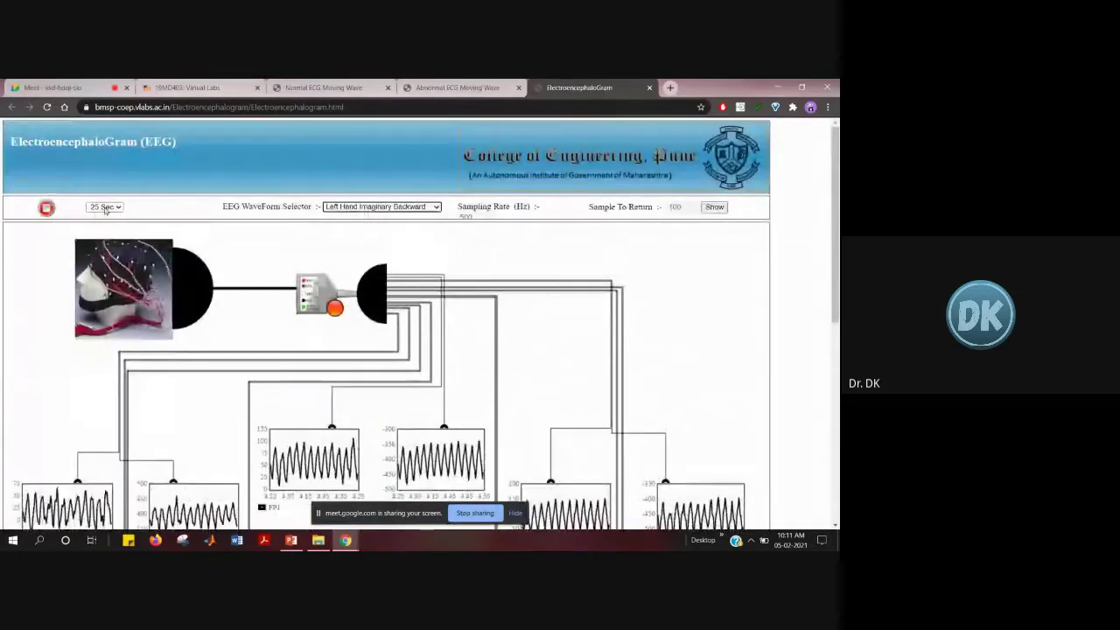
# - Lengthen the EEG time window to 1 Sec and 5 Sec in turn, and view how the channel plots are drawn
pyautogui.click(104, 208)
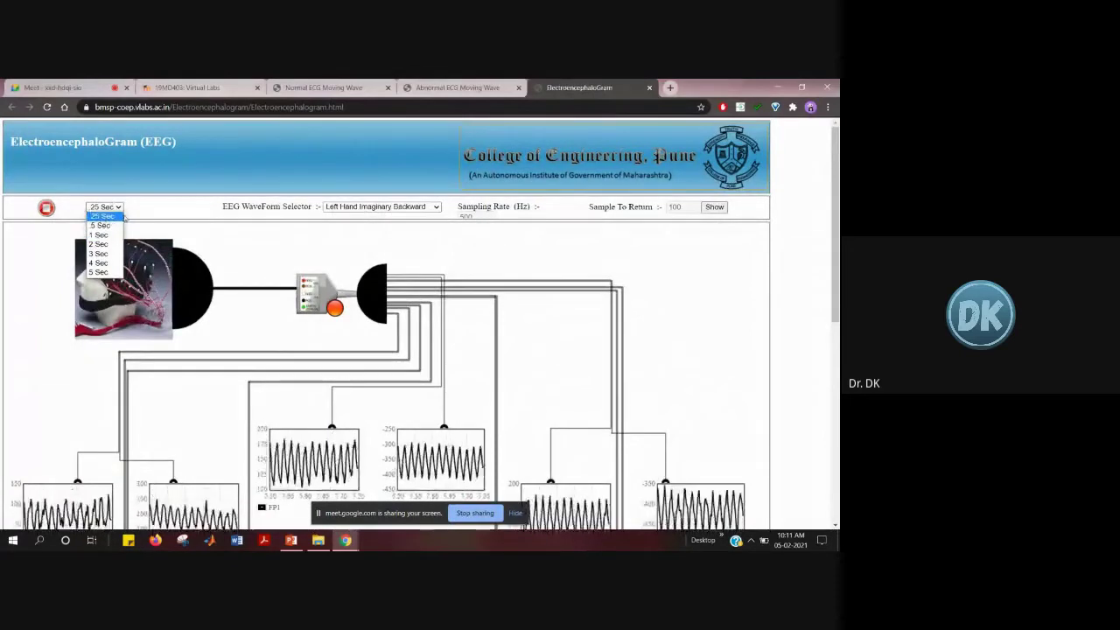
pyautogui.click(129, 211)
pyautogui.scroll(-3, 342, 382)
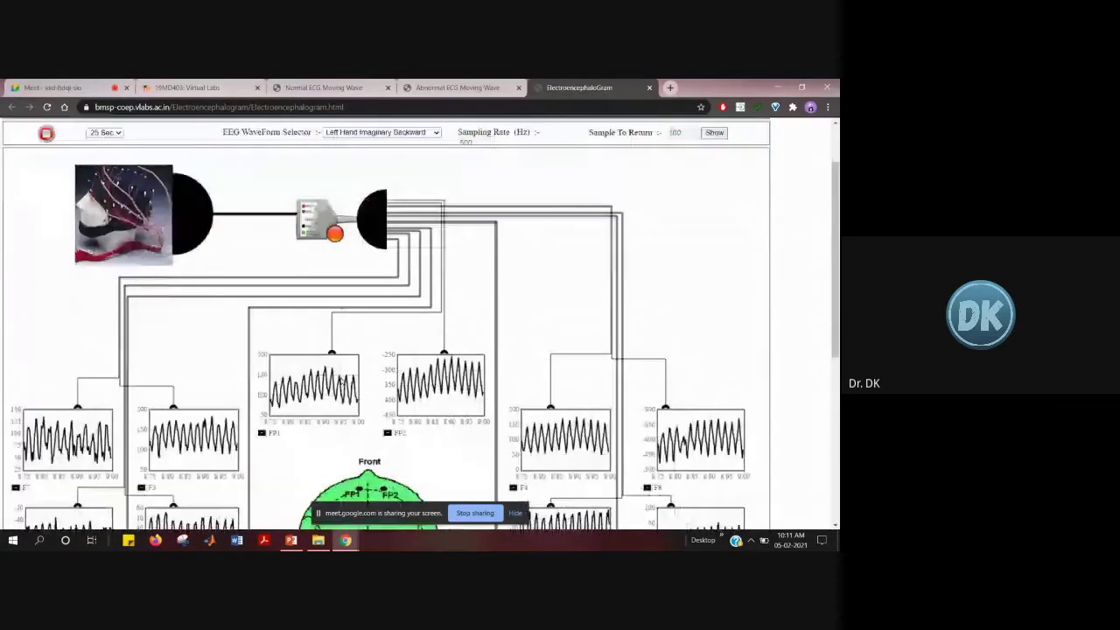
pyautogui.scroll(1, 169, 259)
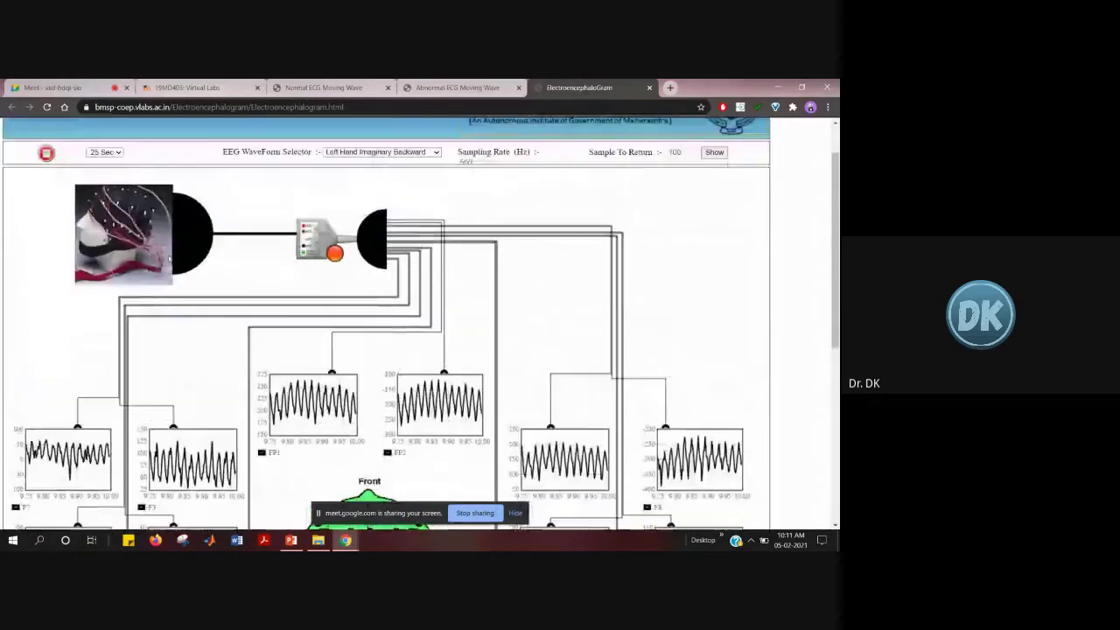
pyautogui.click(105, 153)
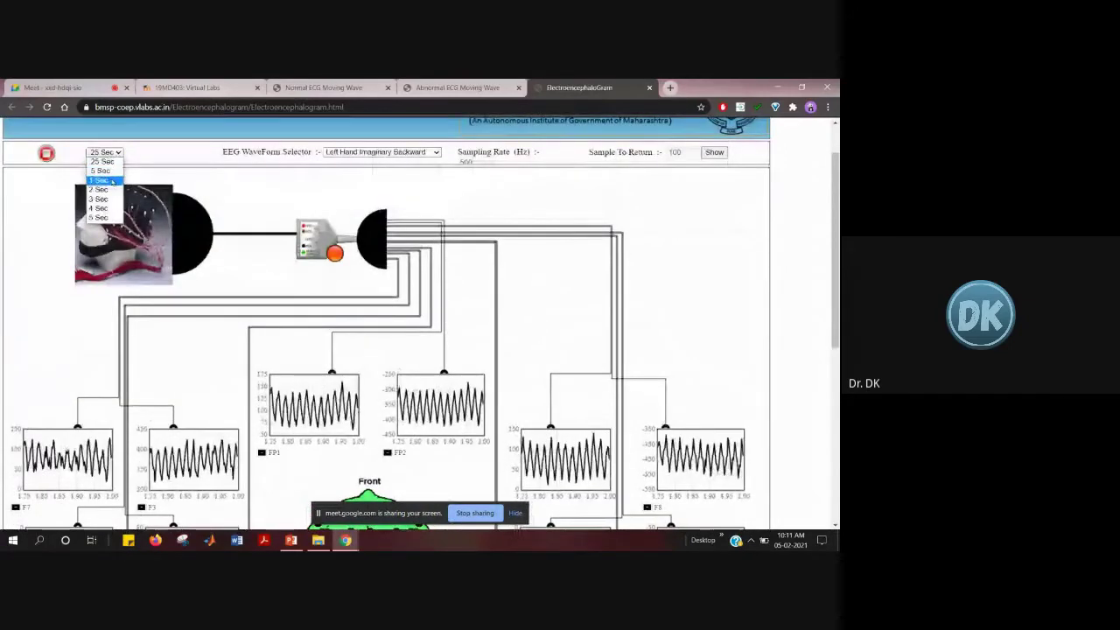
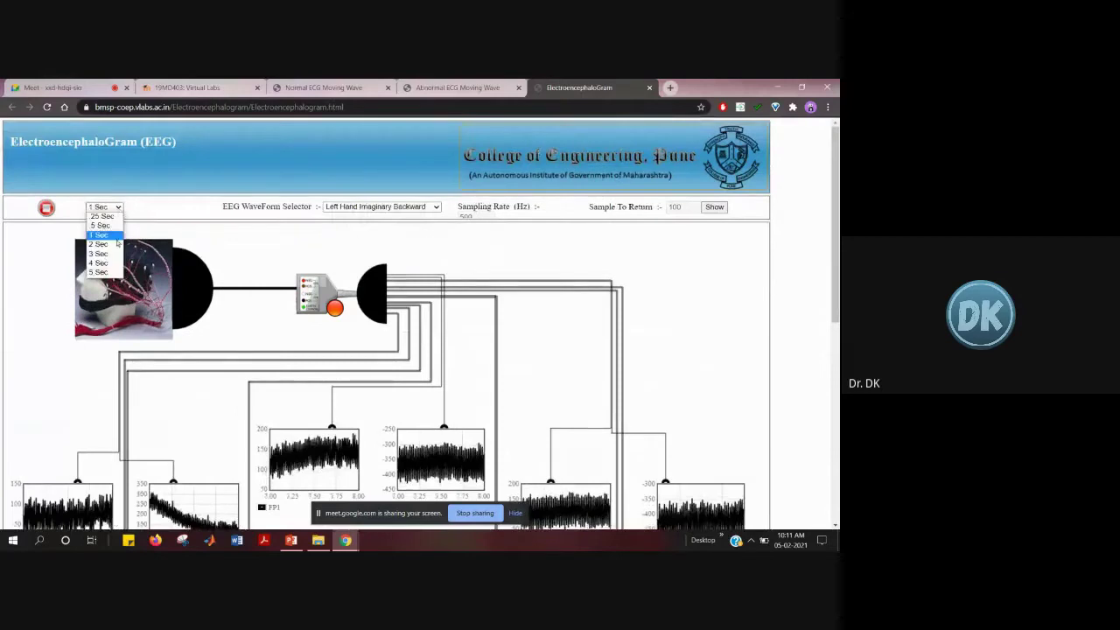
pyautogui.click(98, 272)
pyautogui.scroll(-2, 268, 385)
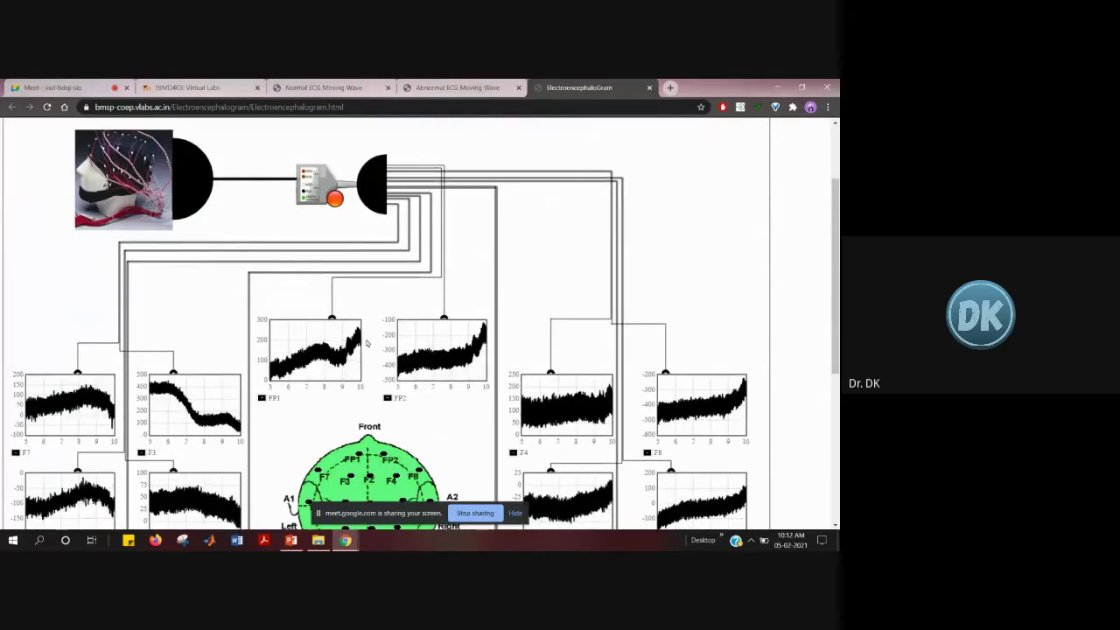
pyautogui.scroll(2, 181, 307)
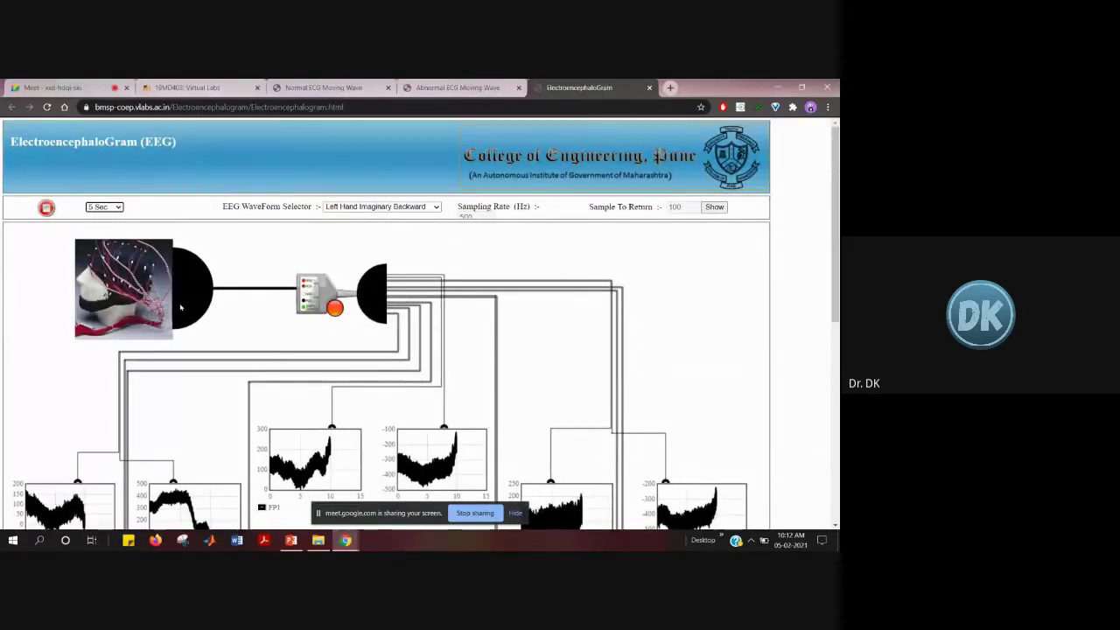
# - Return the EEG time window to .25 Sec and view the Left Hand Imaginary Backward plots
pyautogui.click(116, 207)
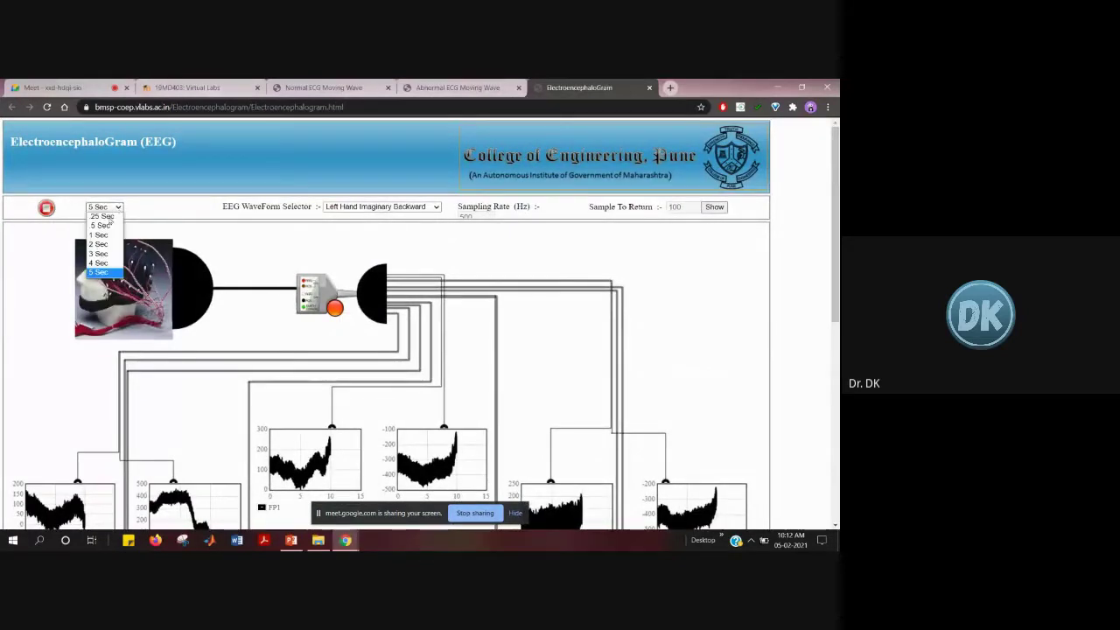
pyautogui.click(106, 217)
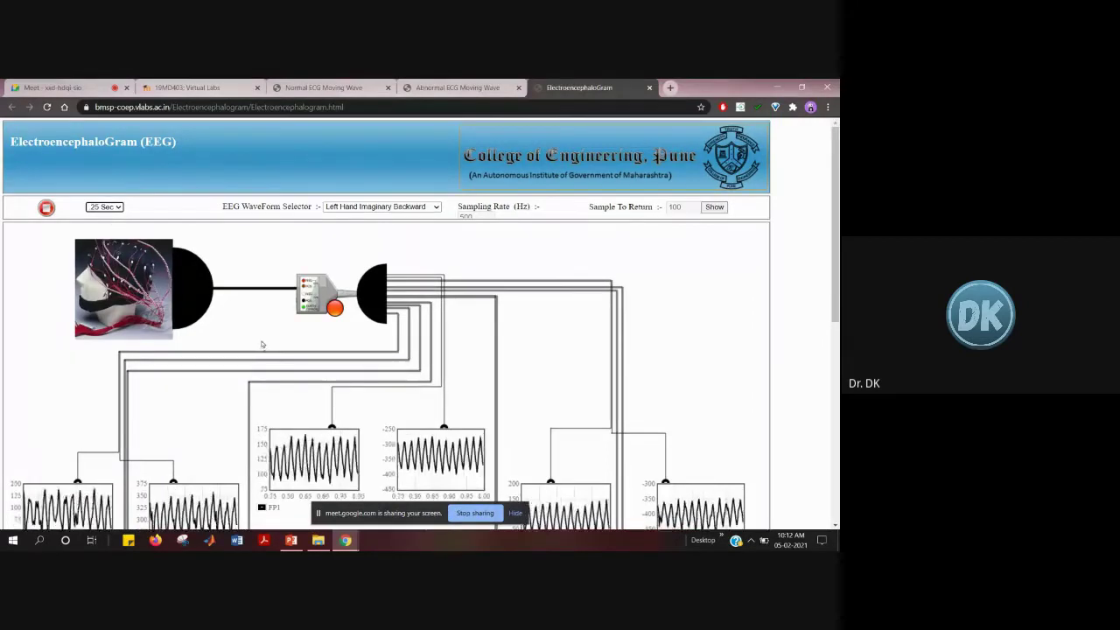
pyautogui.scroll(-1, 62, 128)
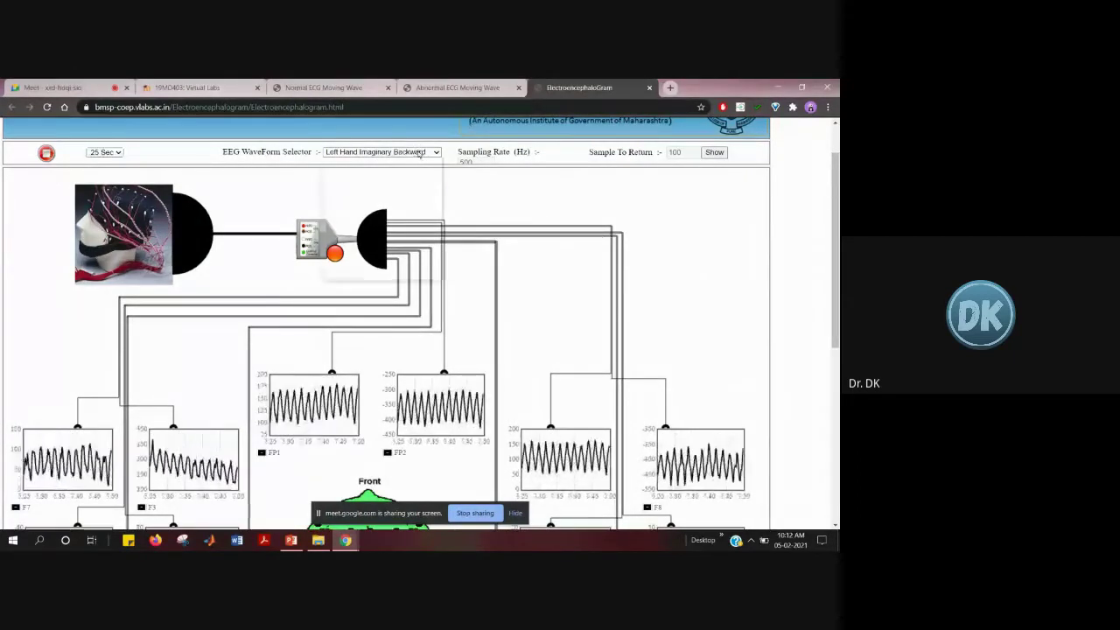
# - Switch the EEG waveform to Right Hand Imaginary Forward and examine all its channel plots, including CZ, O1, FZ, O2 and PZ
pyautogui.click(382, 152)
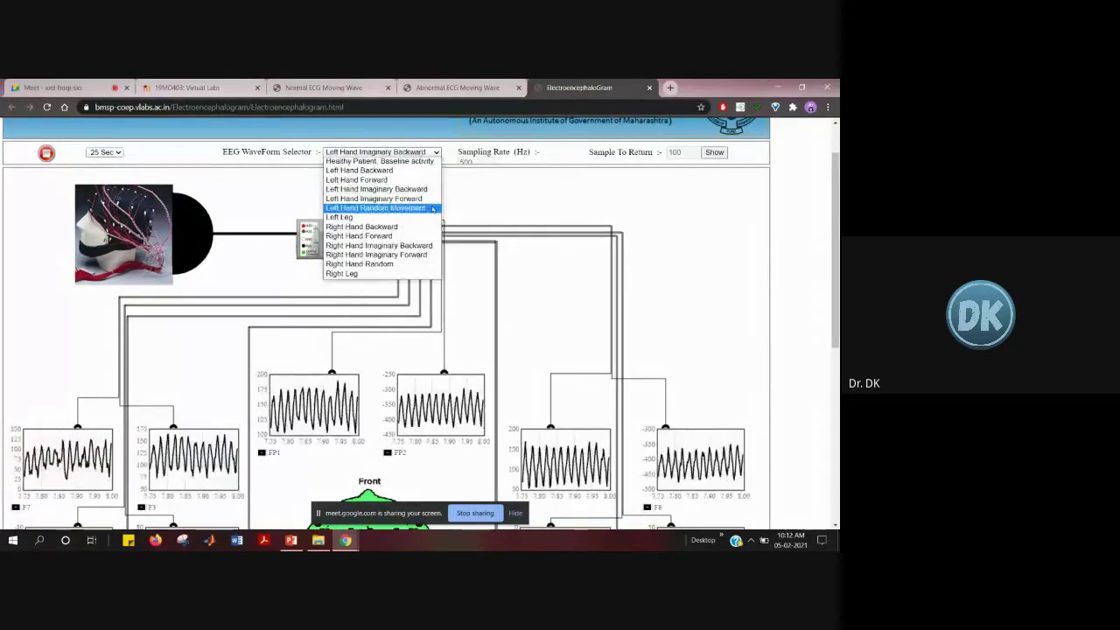
pyautogui.click(414, 254)
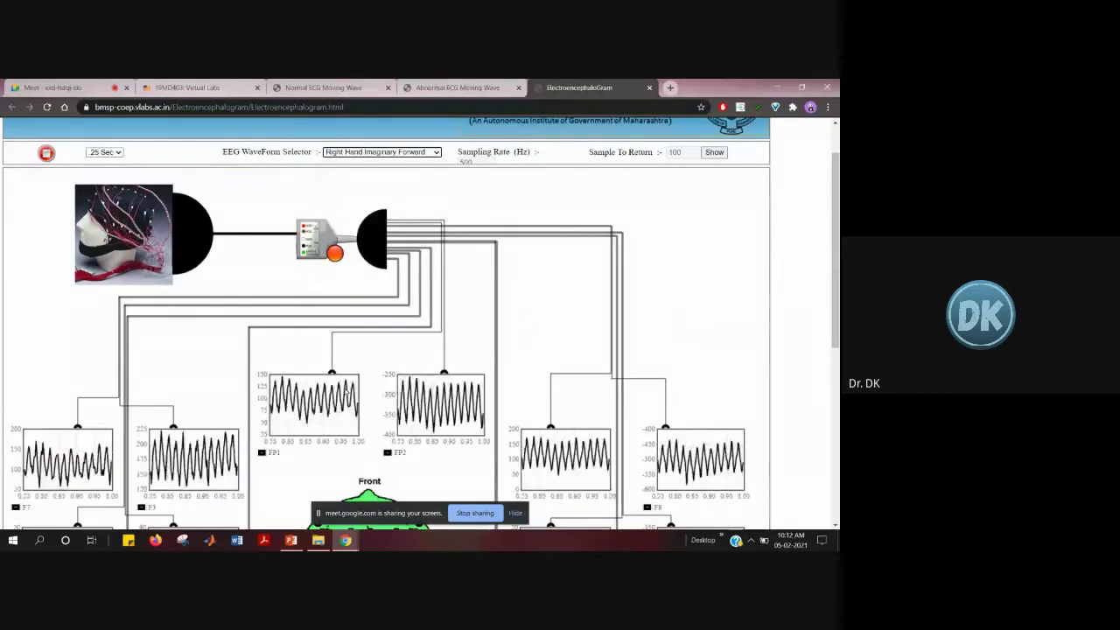
pyautogui.scroll(-3, 420, 272)
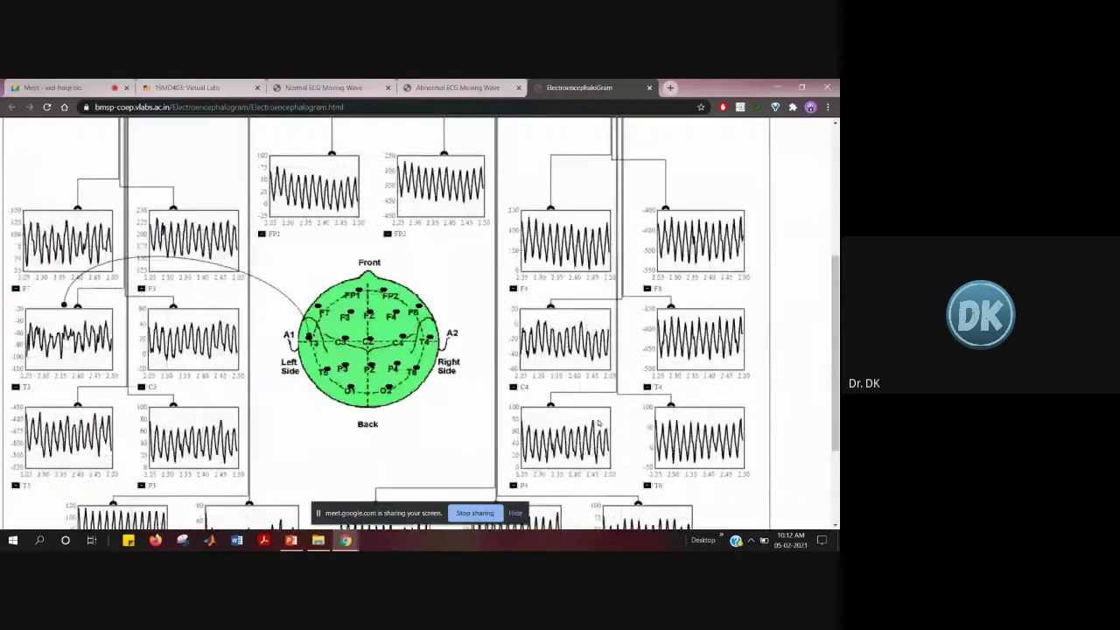
pyautogui.scroll(-2, 668, 340)
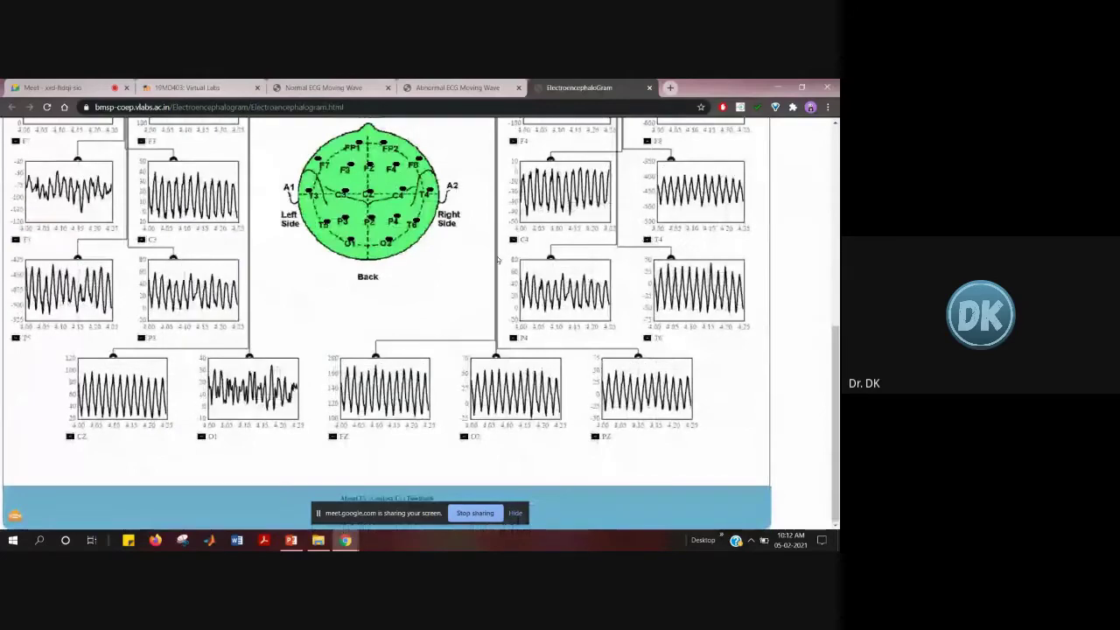
pyautogui.scroll(4, 484, 256)
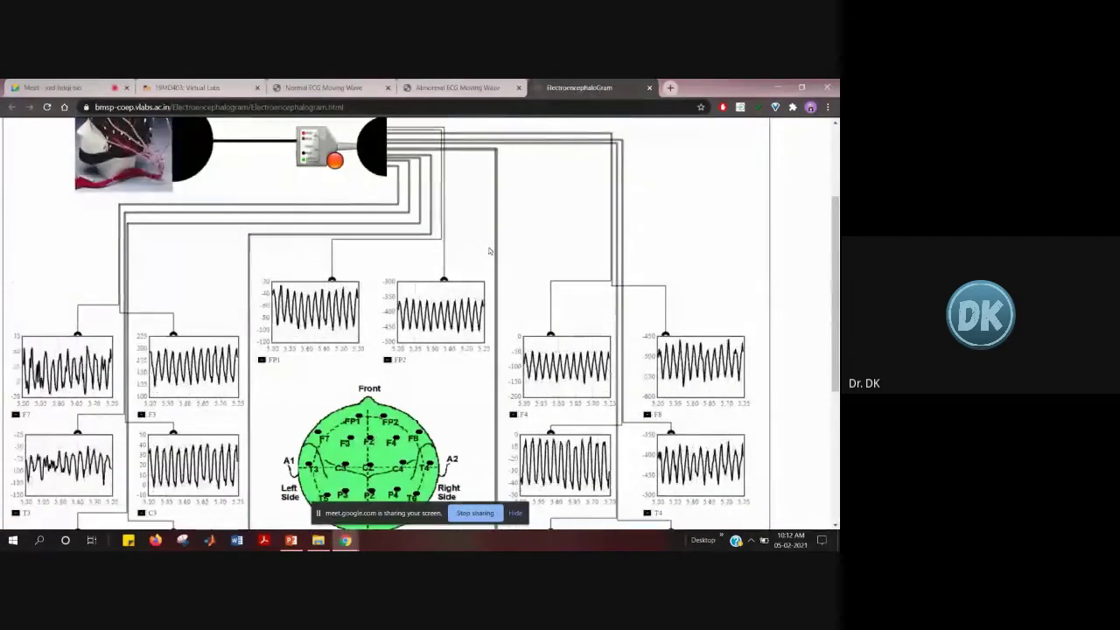
pyautogui.scroll(-3, 353, 156)
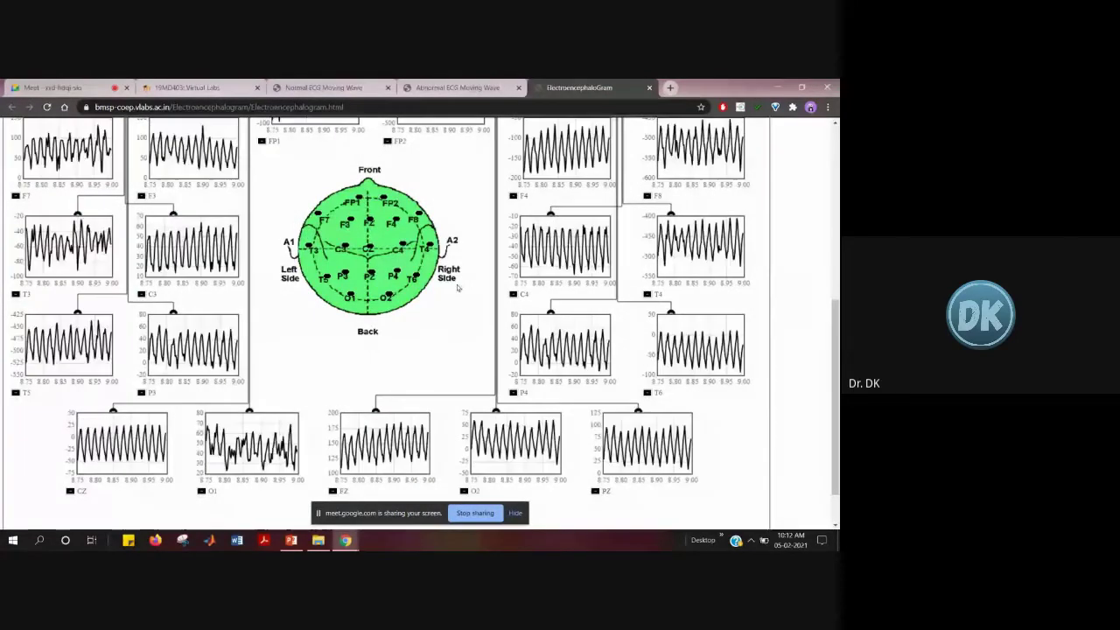
pyautogui.scroll(5, 508, 289)
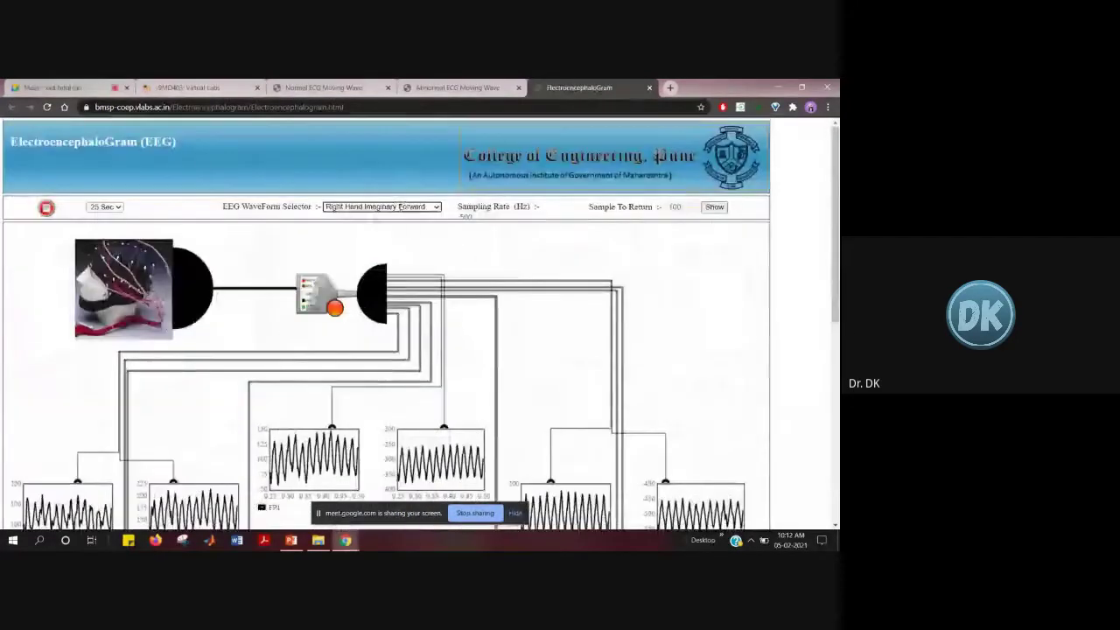
pyautogui.scroll(-5, 457, 267)
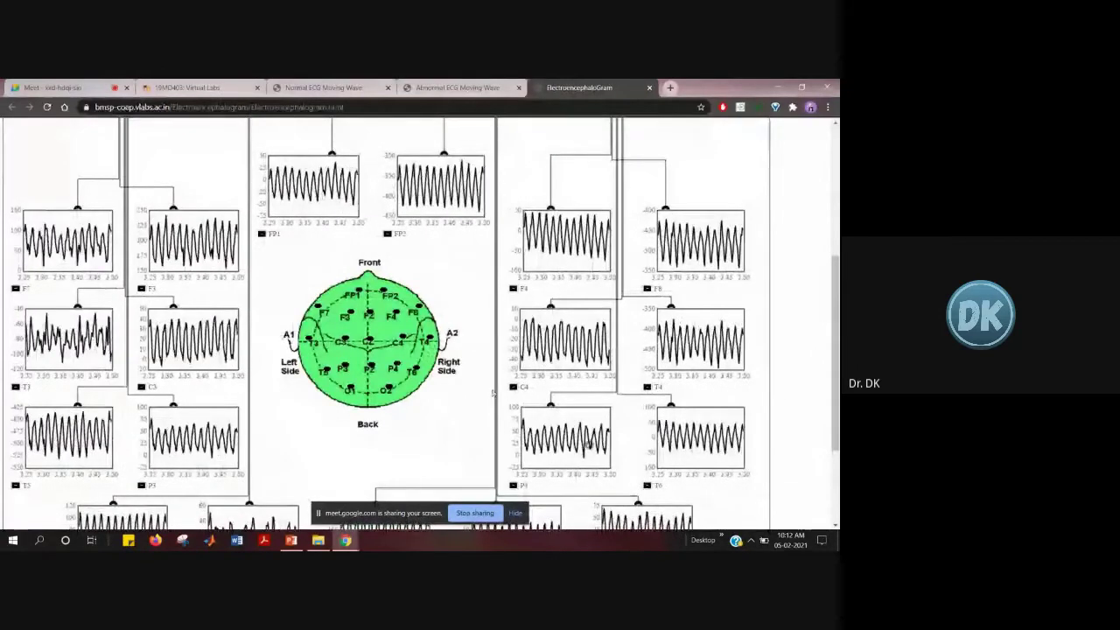
# - Review the conditions in the EEG waveform selector, keep Right Hand Imaginary Forward, and view the electrode map with its channel plots
pyautogui.moveTo(398, 317)
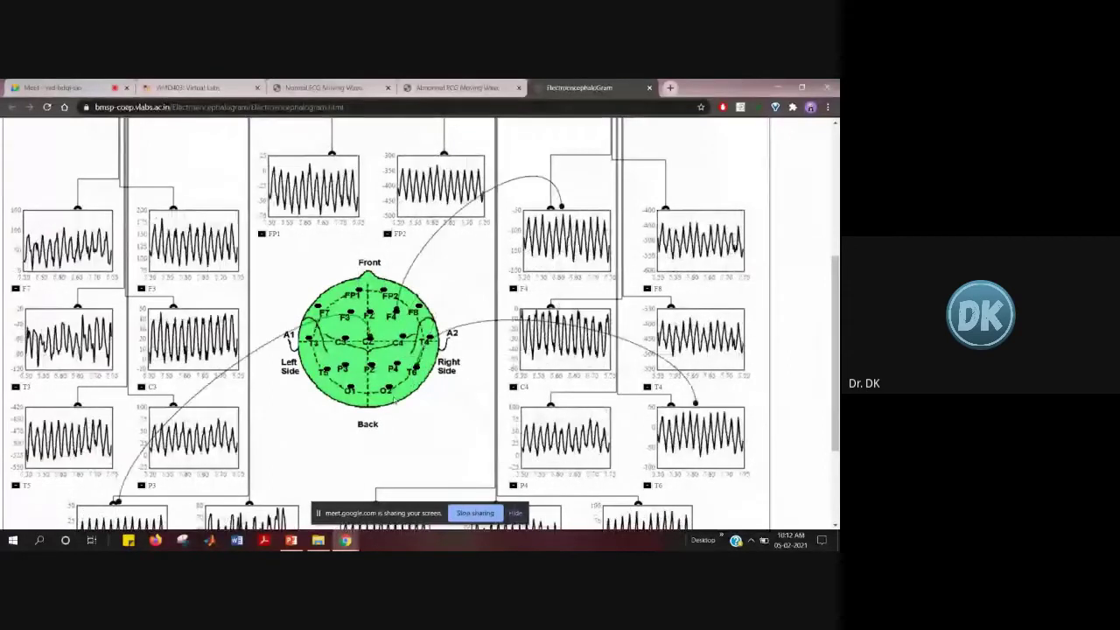
pyautogui.scroll(2, 435, 291)
pyautogui.scroll(3, 435, 291)
pyautogui.click(382, 207)
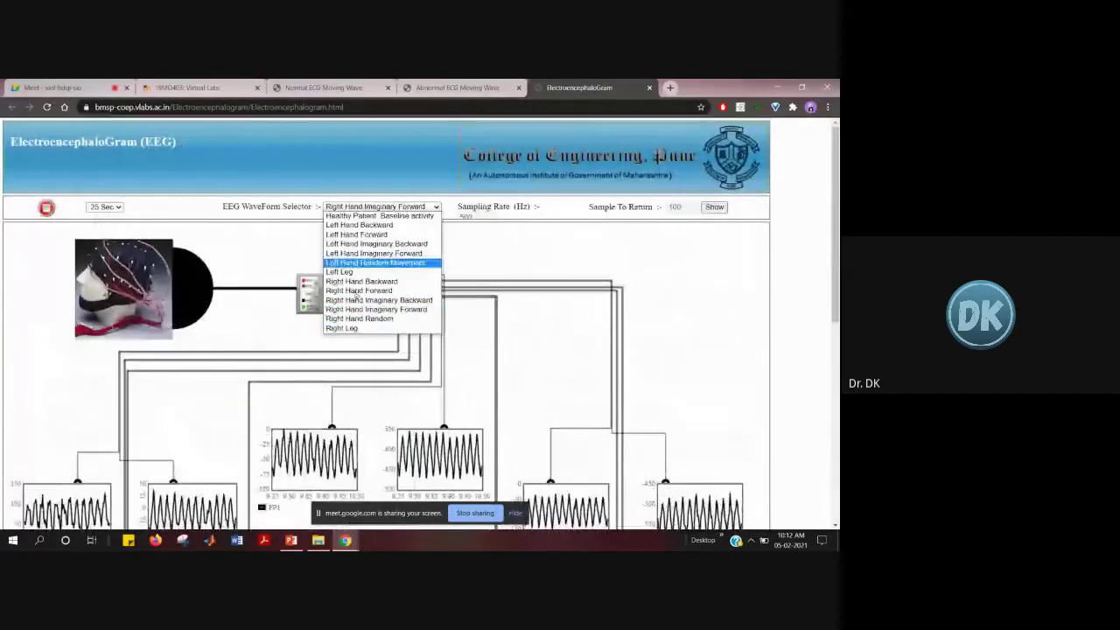
pyautogui.click(297, 255)
pyautogui.scroll(-5, 298, 255)
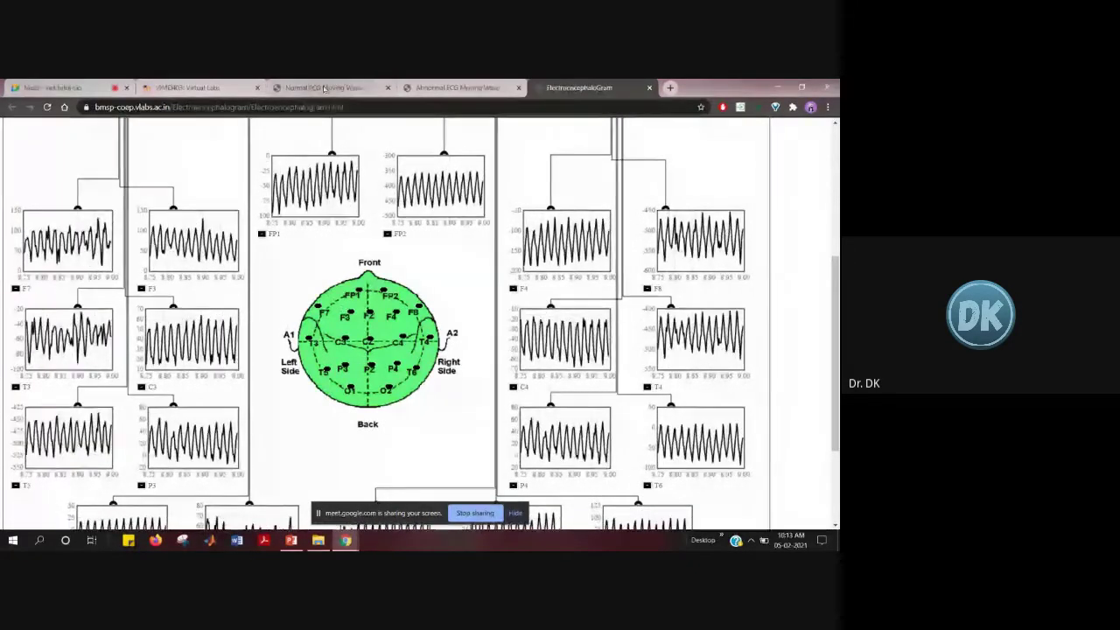
# - Open the Experiment 3 - Electromyography (EMG) simulation link from the Virtual Labs course page in a new tab and show it
pyautogui.hotkey('ctrl', '2')
pyautogui.scroll(-2, 365, 272)
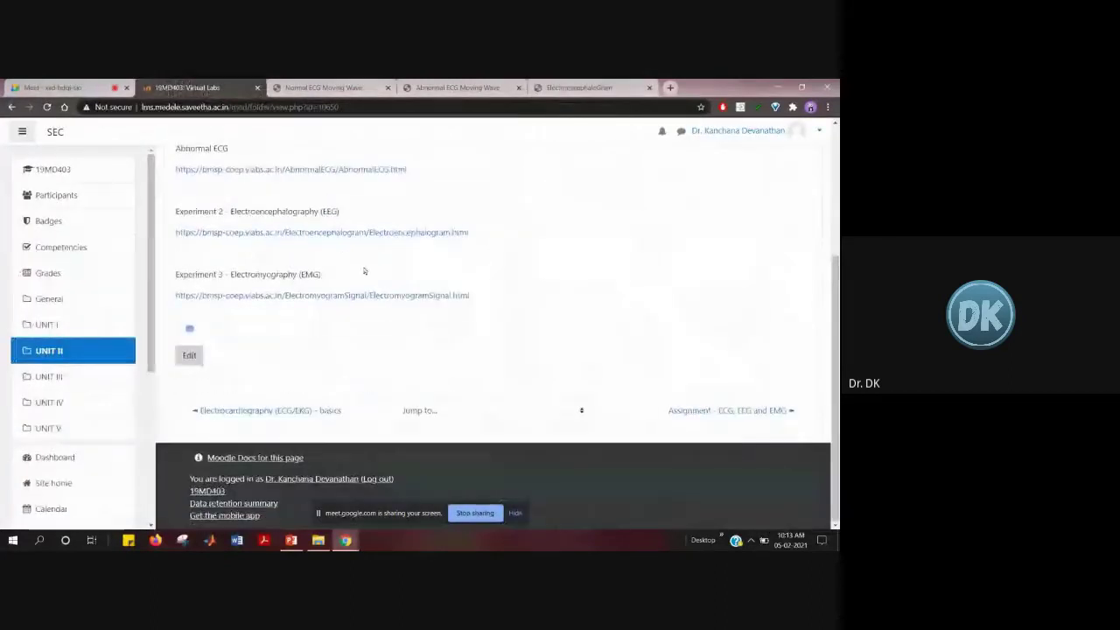
pyautogui.rightClick(323, 298)
pyautogui.click(368, 304)
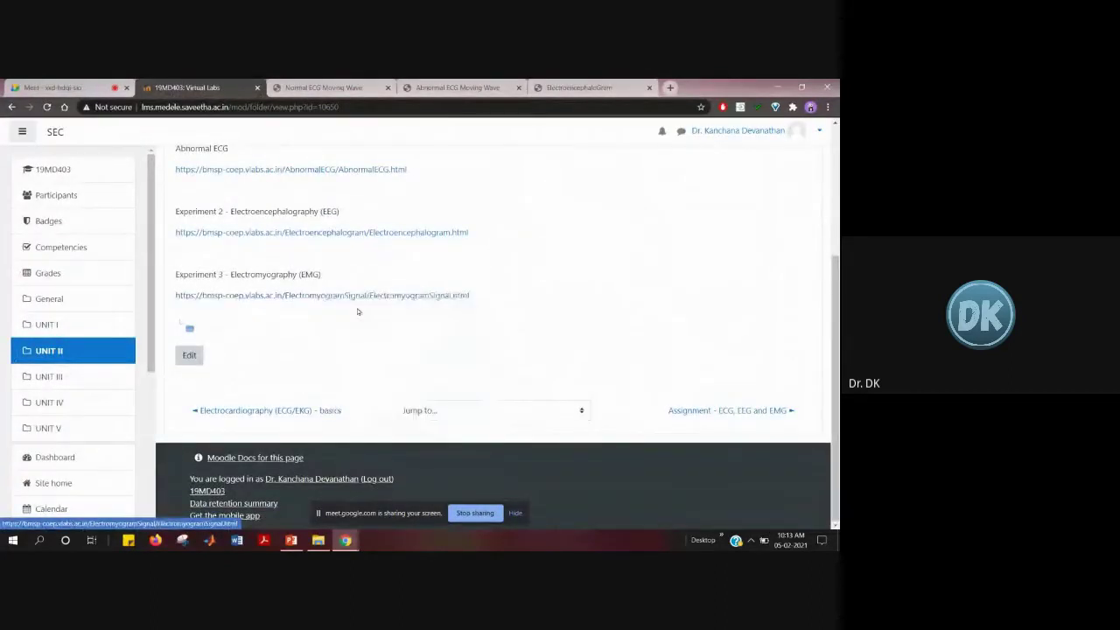
pyautogui.hotkey('ctrl', '6')
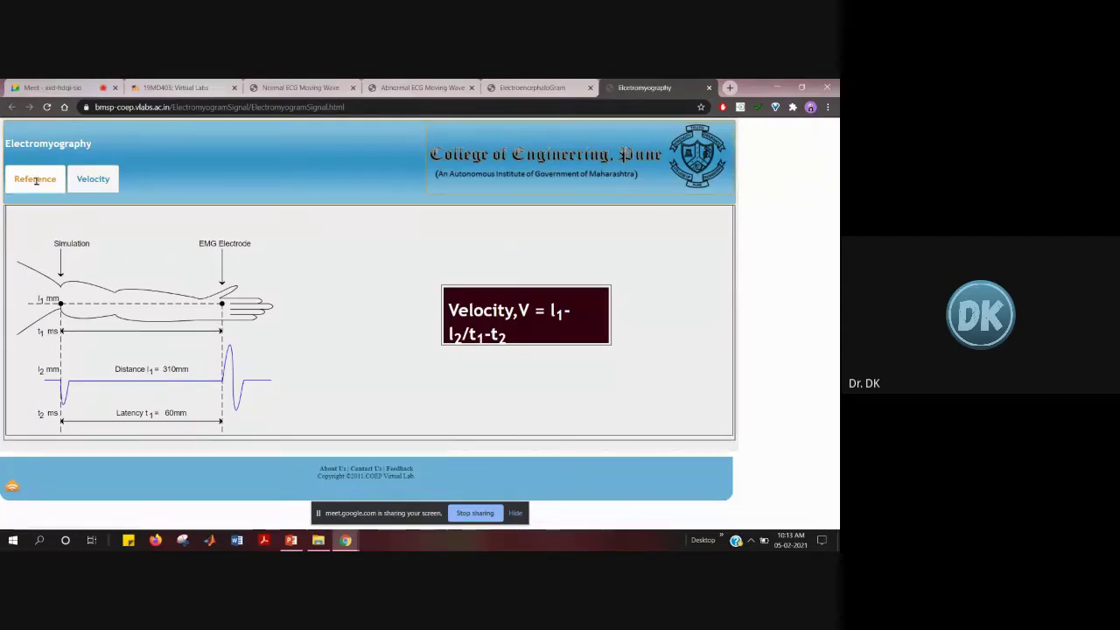
# - Compare the EMG simulation's Reference formula view with its Velocity calculation view, finishing on Velocity
pyautogui.click(93, 179)
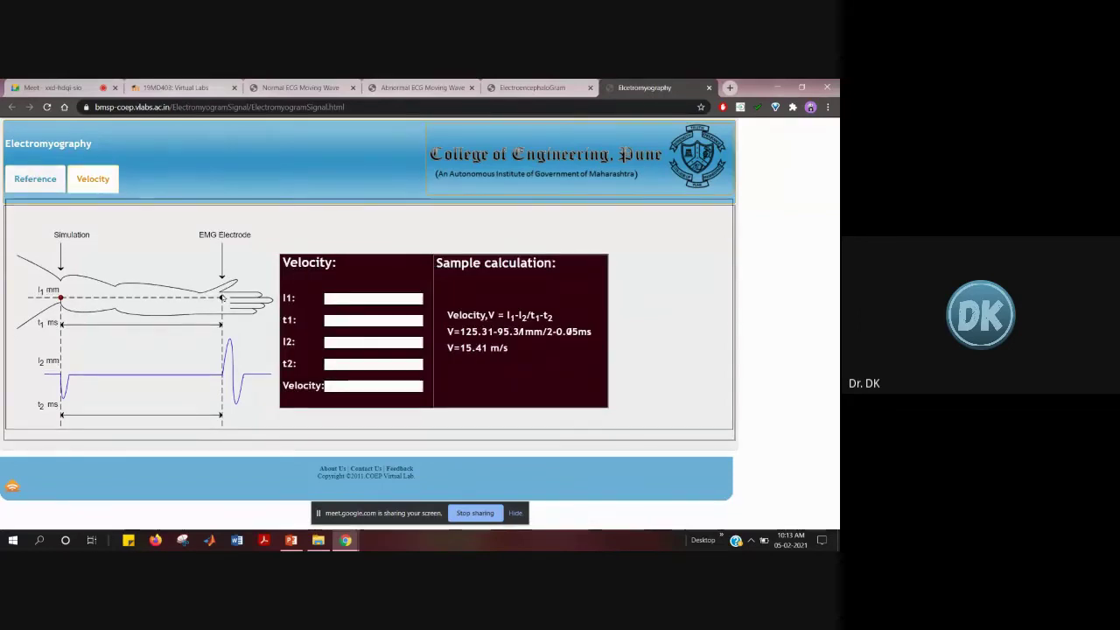
pyautogui.click(35, 179)
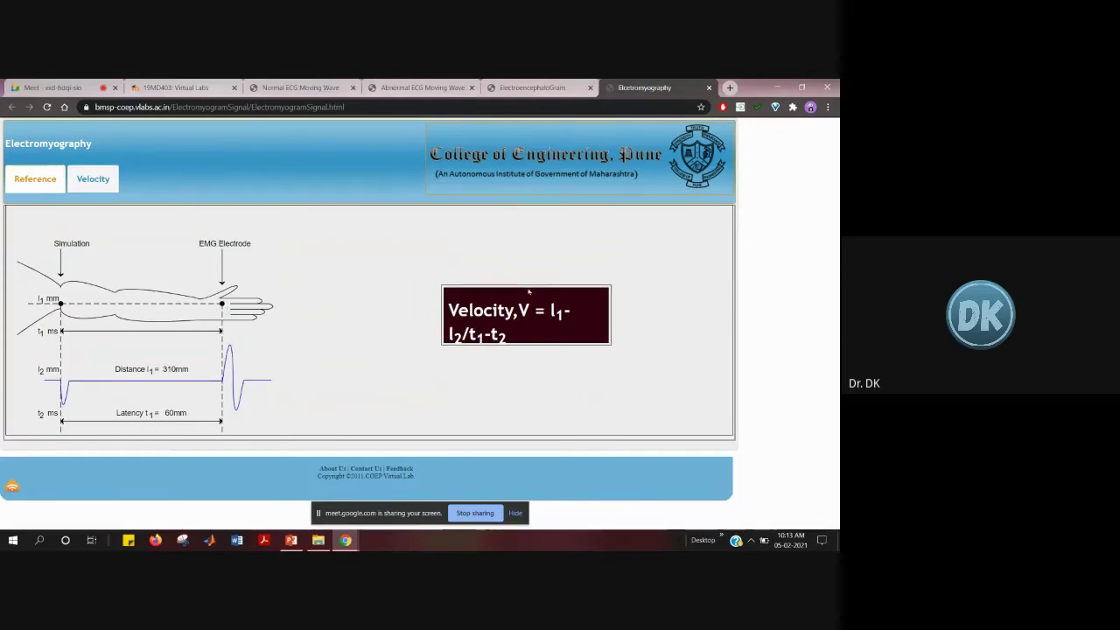
pyautogui.click(91, 188)
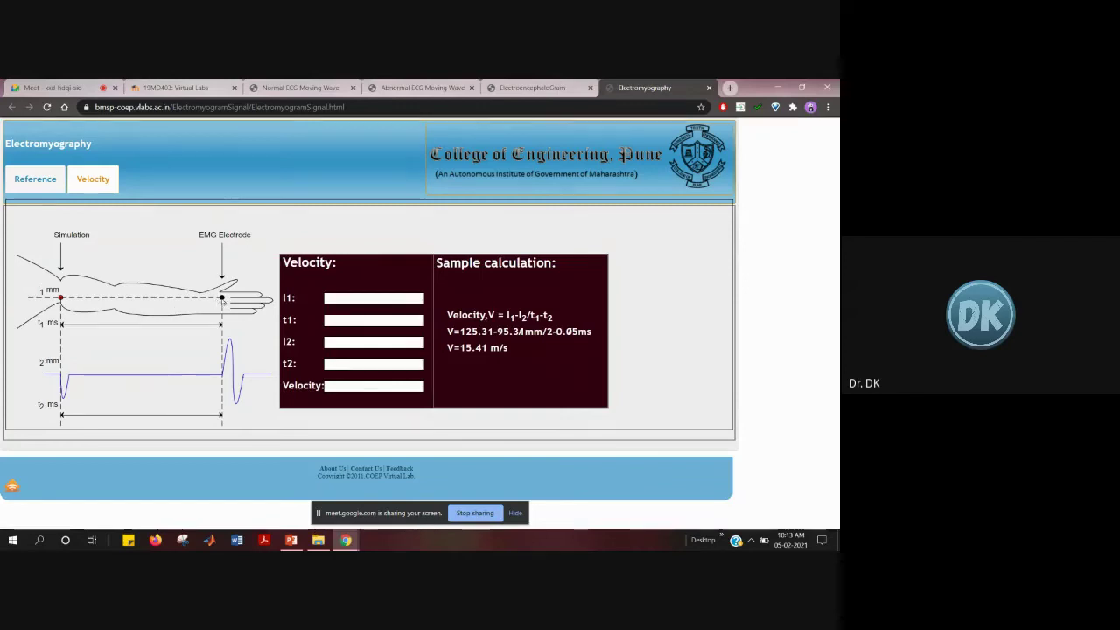
# - Shift the red stimulation point along the arm to several positions, finishing near the EMG electrode with l1 at about 343 mm
pyautogui.moveTo(61, 298); pyautogui.dragTo(94, 298)
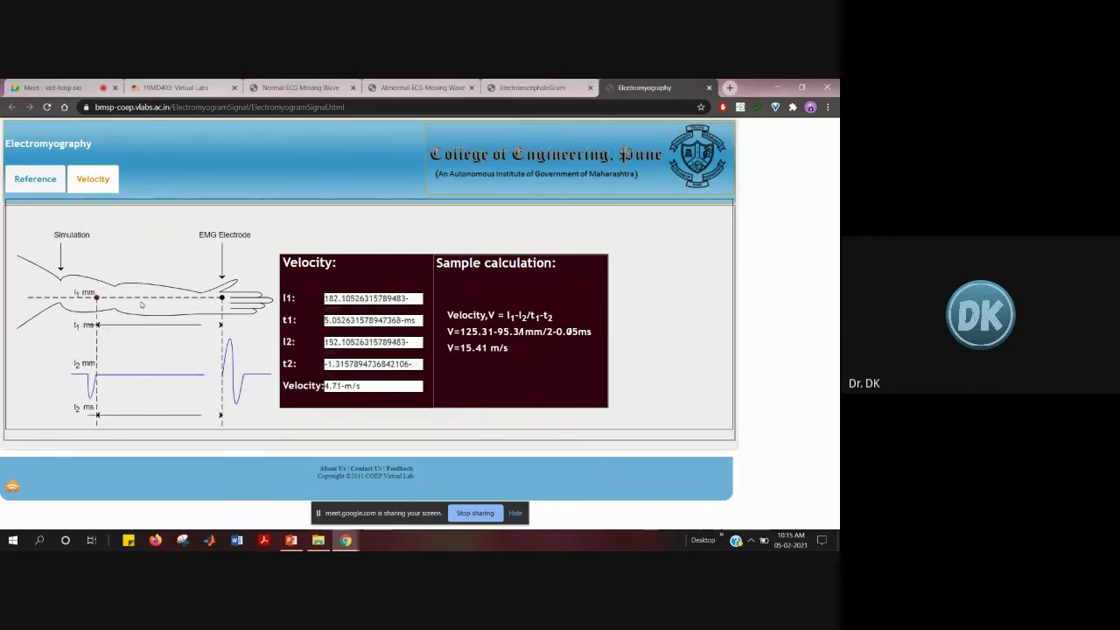
pyautogui.click(87, 300)
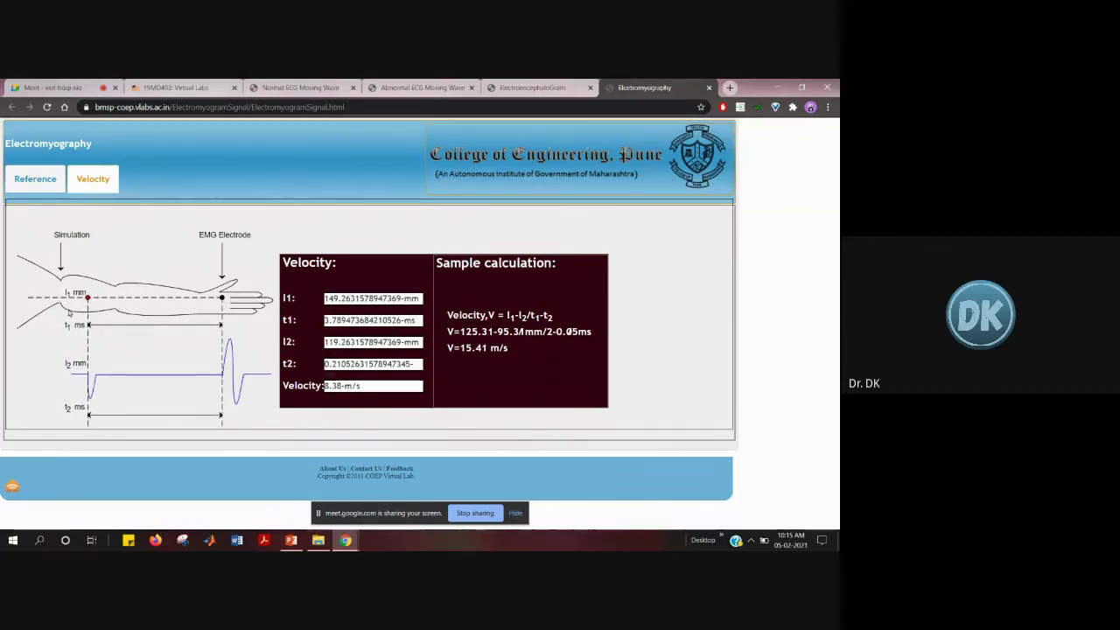
pyautogui.moveTo(87, 299); pyautogui.dragTo(151, 299)
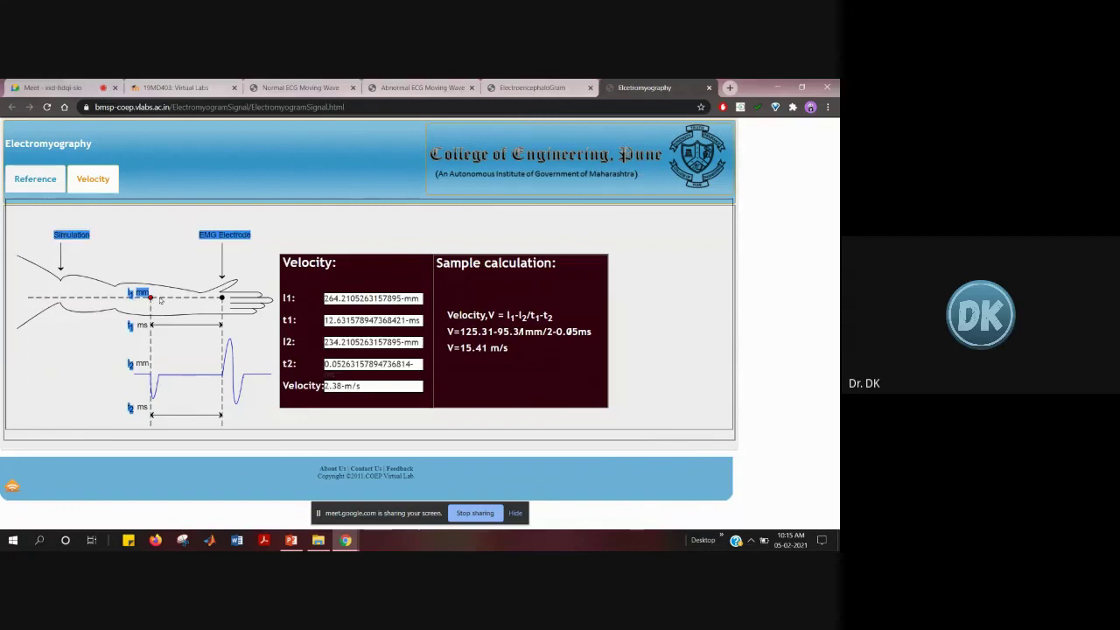
pyautogui.moveTo(151, 299)
pyautogui.mouseDown()
pyautogui.moveTo(83, 299)
pyautogui.moveTo(172, 300)
pyautogui.mouseUp()
pyautogui.moveTo(251, 311); pyautogui.dragTo(259, 321)
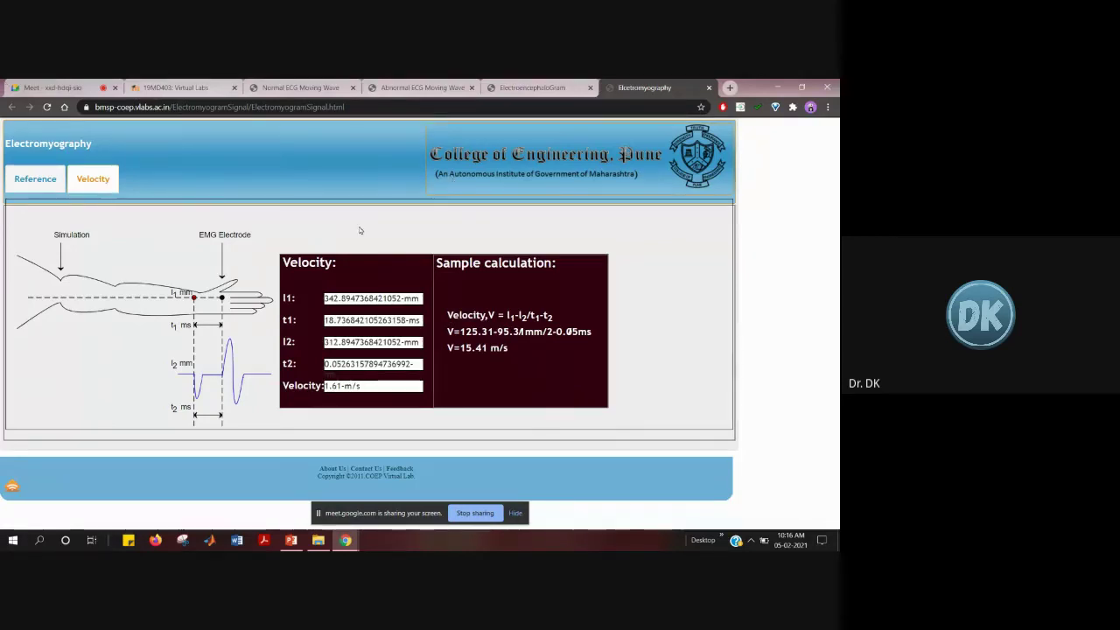
# - Revisit the Abnormal ECG, EEG and EMG simulation pages in turn as a recap
pyautogui.click(423, 87)
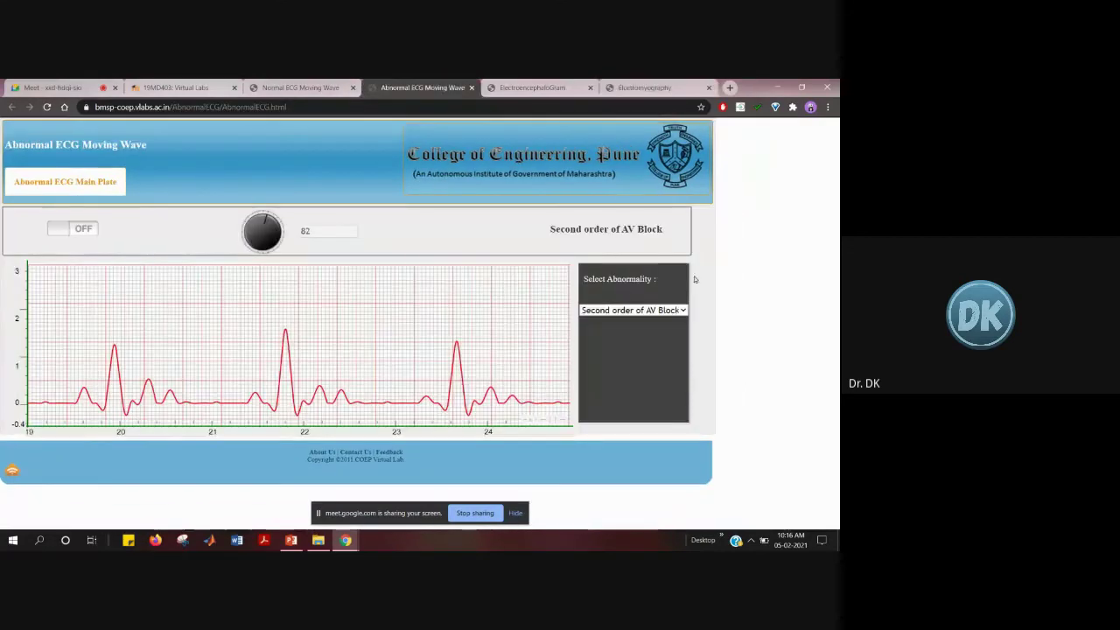
pyautogui.click(564, 88)
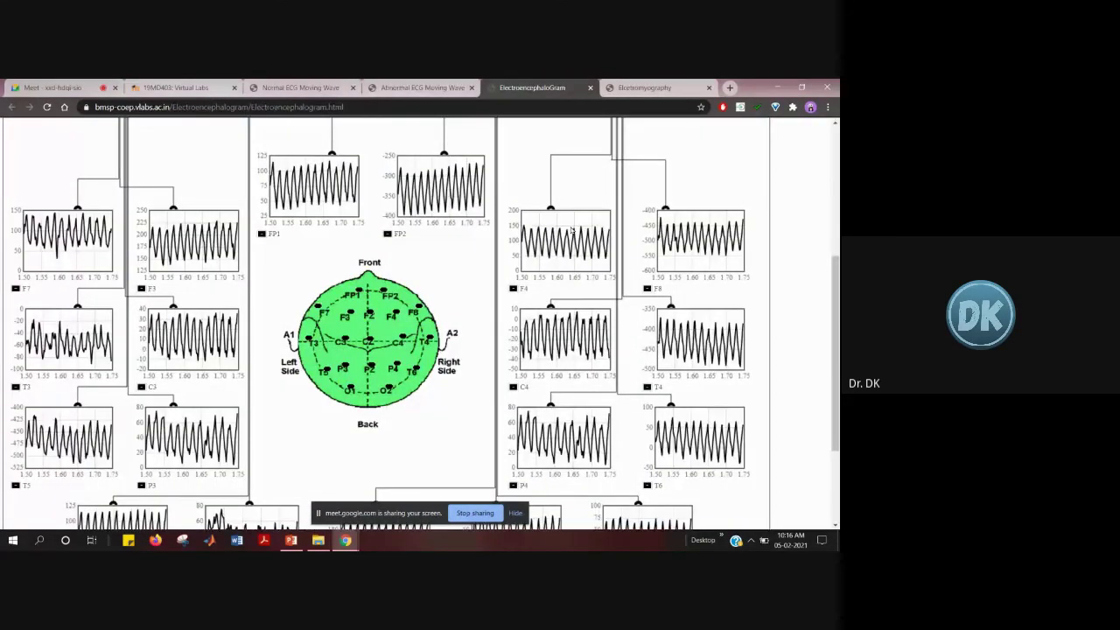
pyautogui.scroll(3, 573, 229)
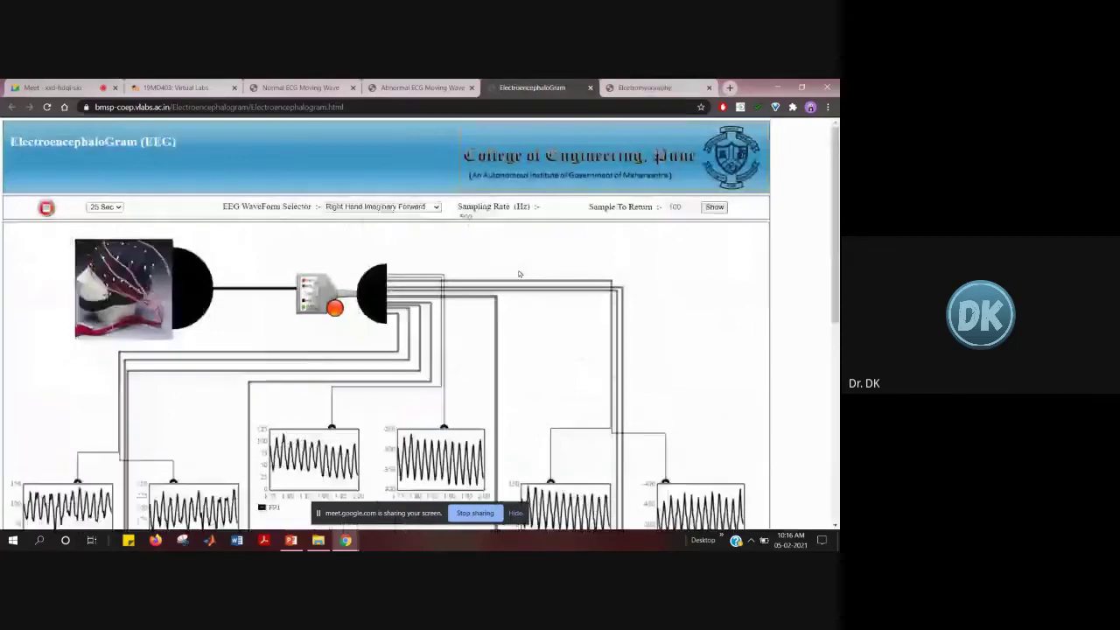
pyautogui.hotkey('ctrl', 'Tab')
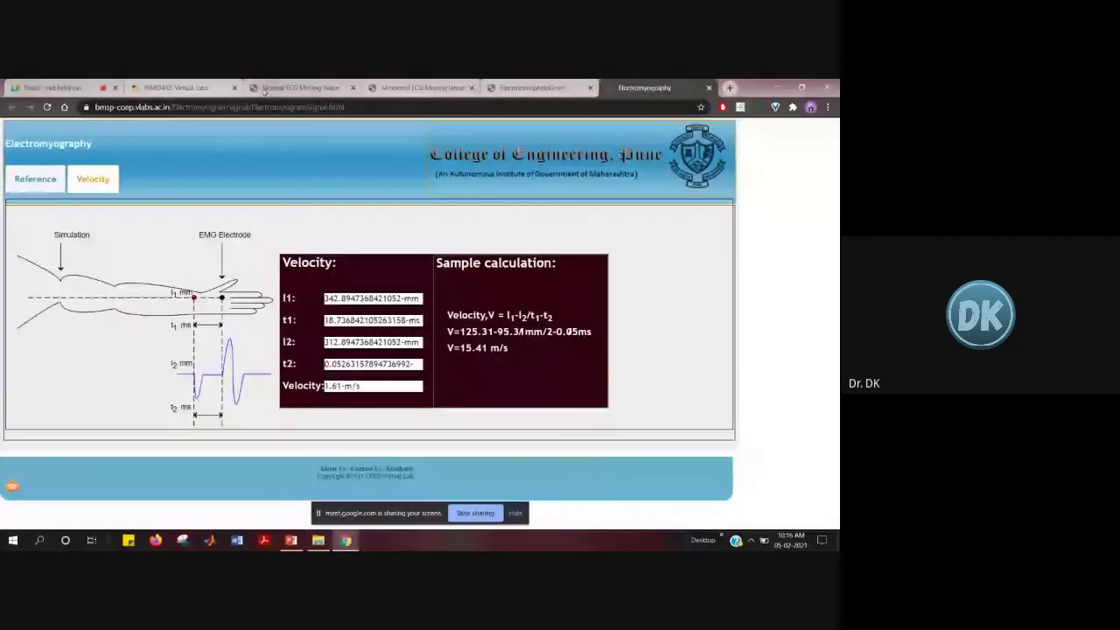
# - Switch to the Google Meet call and bring up the option for stopping the recording
pyautogui.click(56, 88)
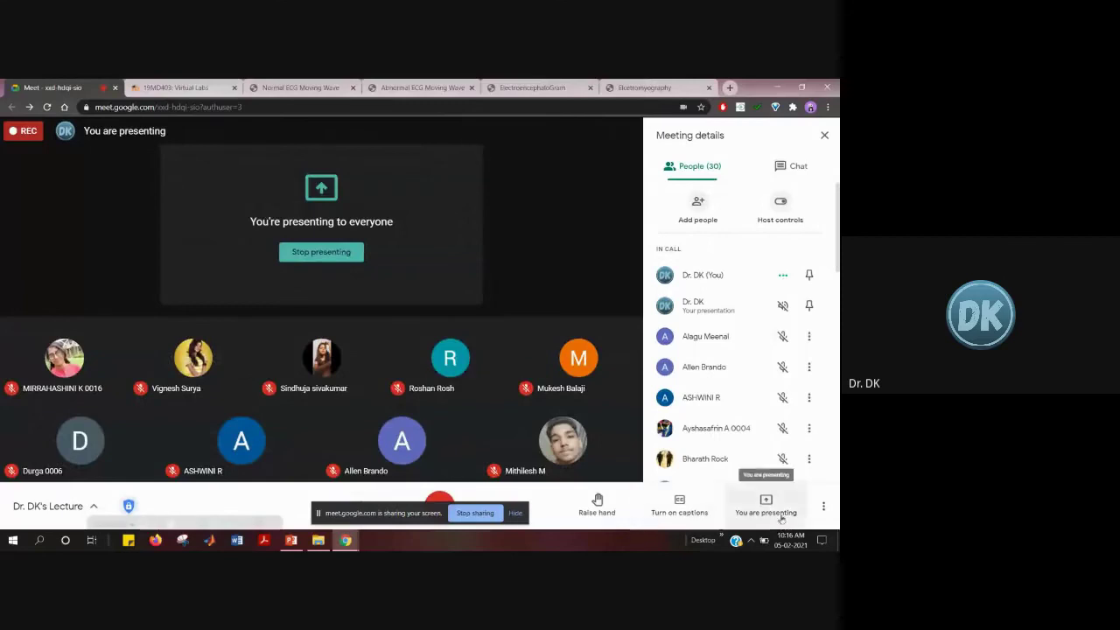
pyautogui.click(824, 506)
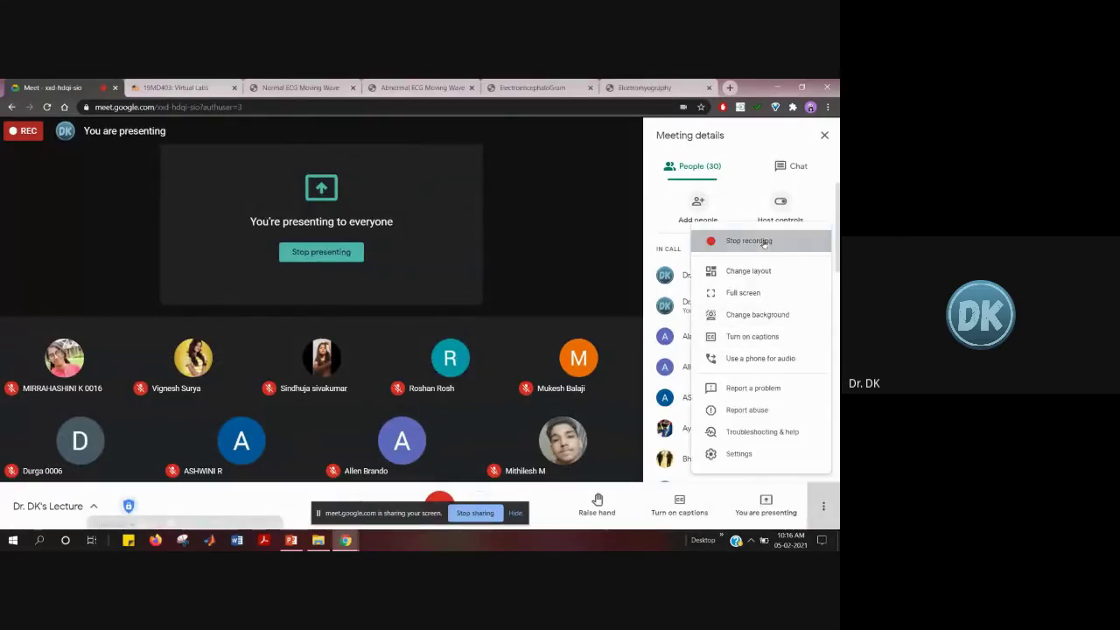